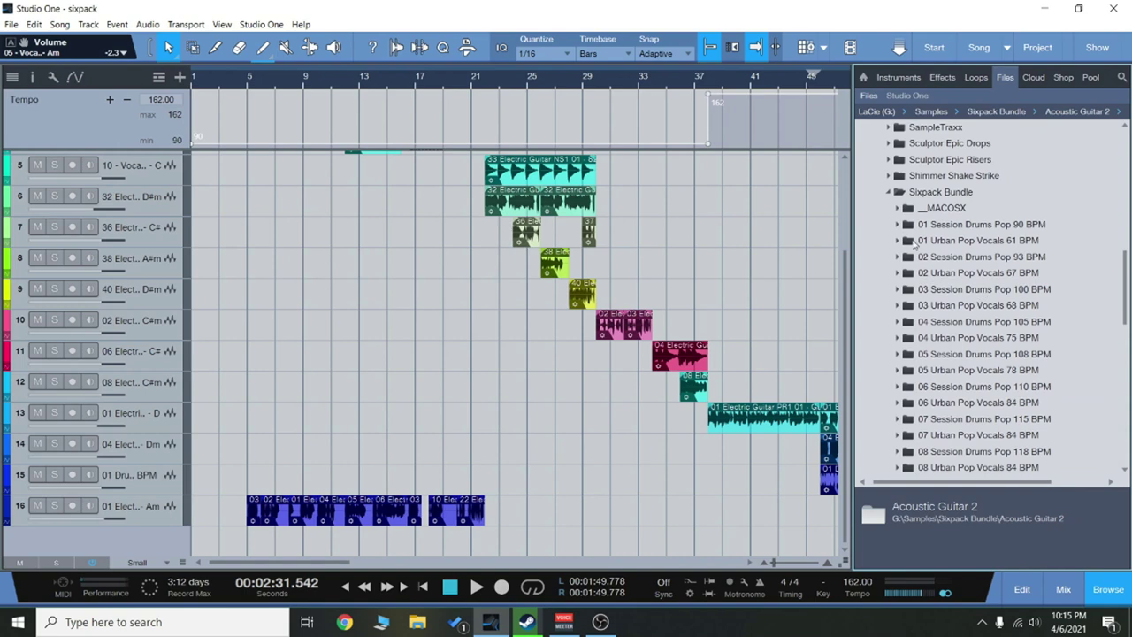
# Step: Look over the session drum, vocal, guitar and bass folders inside the Sixpack Bundle folder
pyautogui.scroll(-10, 966, 252)
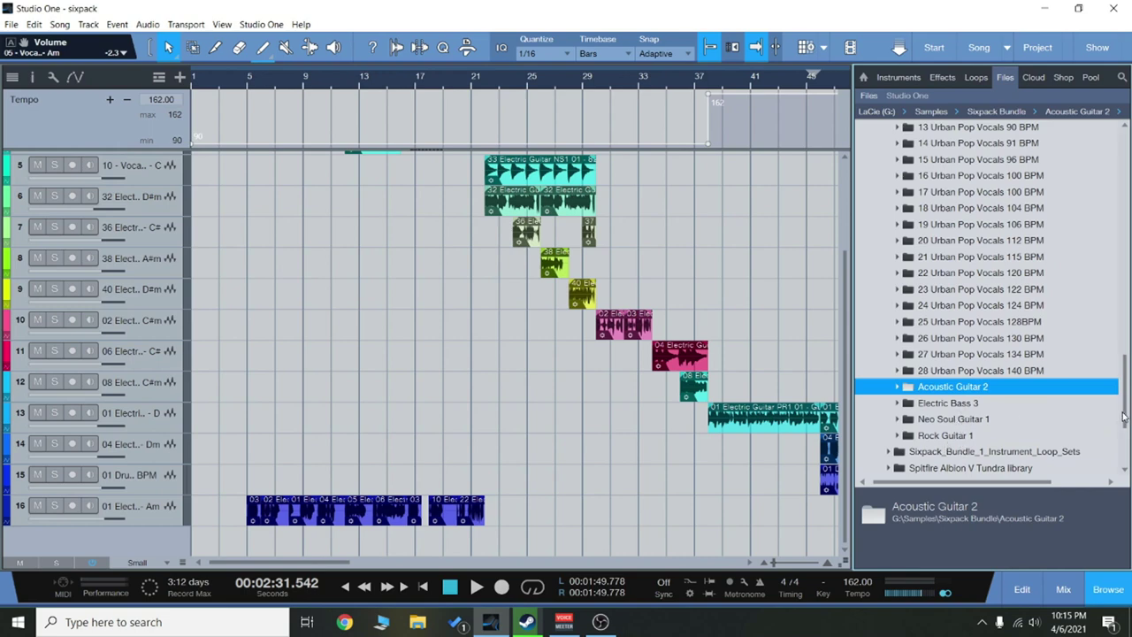
pyautogui.scroll(5, 1124, 417)
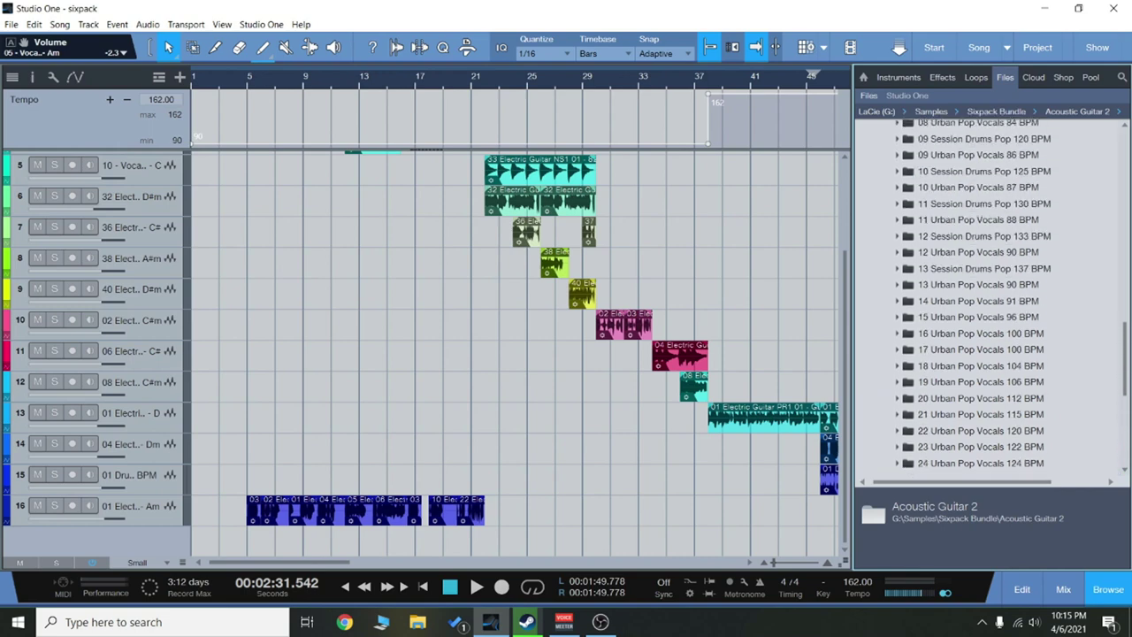
pyautogui.scroll(7, 990, 296)
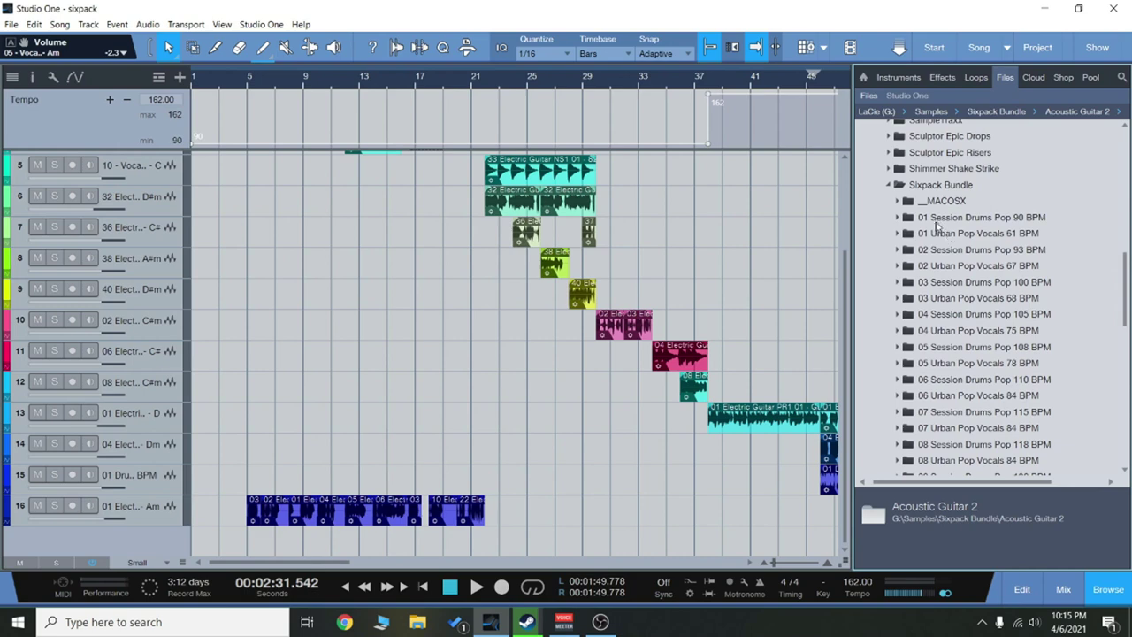
pyautogui.scroll(-4, 932, 227)
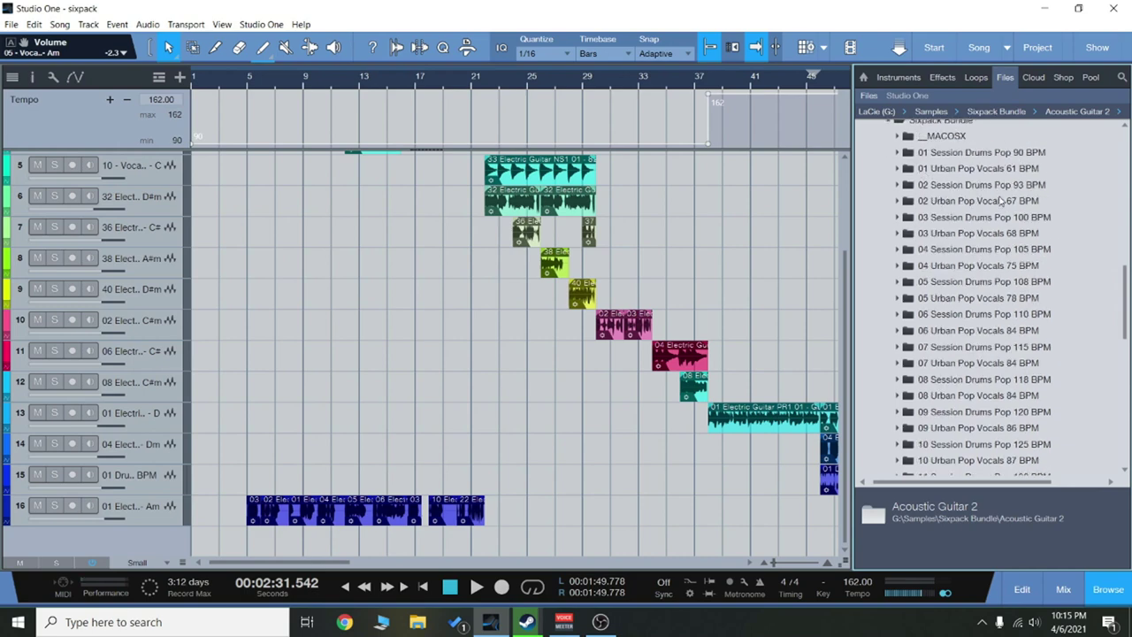
# Step: Inspect the Part 1 Single Tracks files of 01 Session Drums Pop 90 BPM and collapse the folders again
pyautogui.doubleClick(1001, 154)
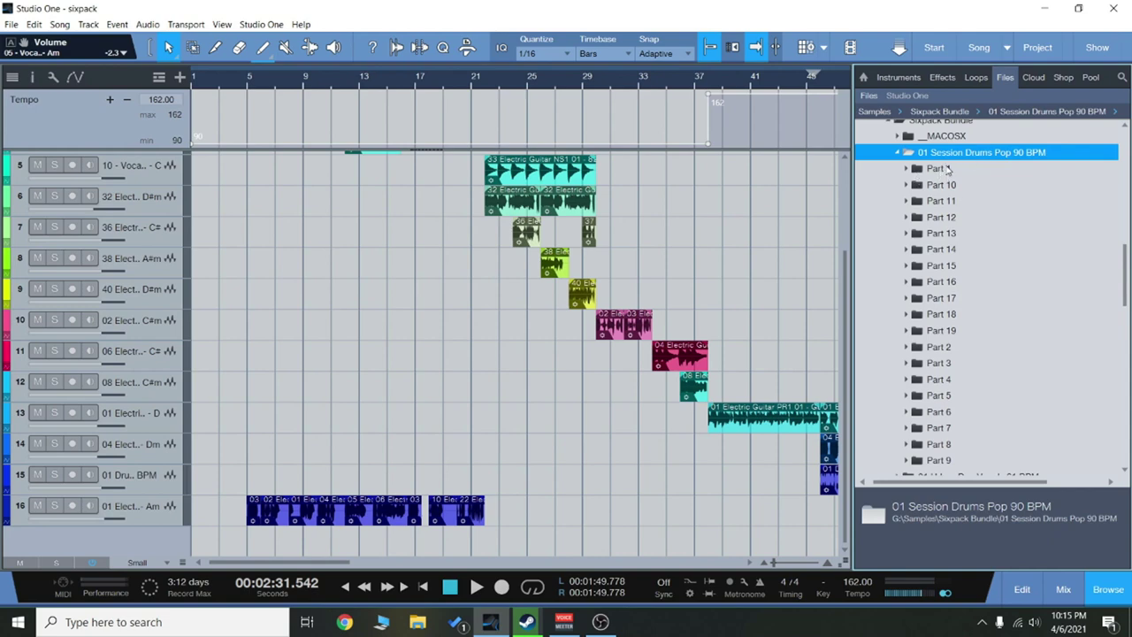
pyautogui.scroll(-1, 945, 337)
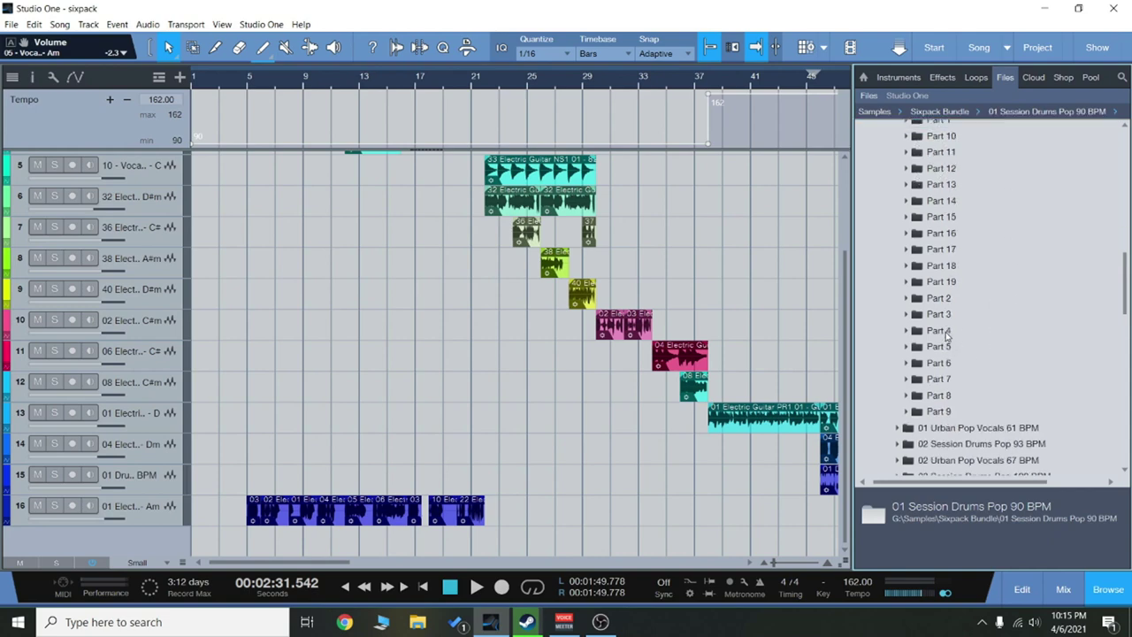
pyautogui.scroll(2, 958, 202)
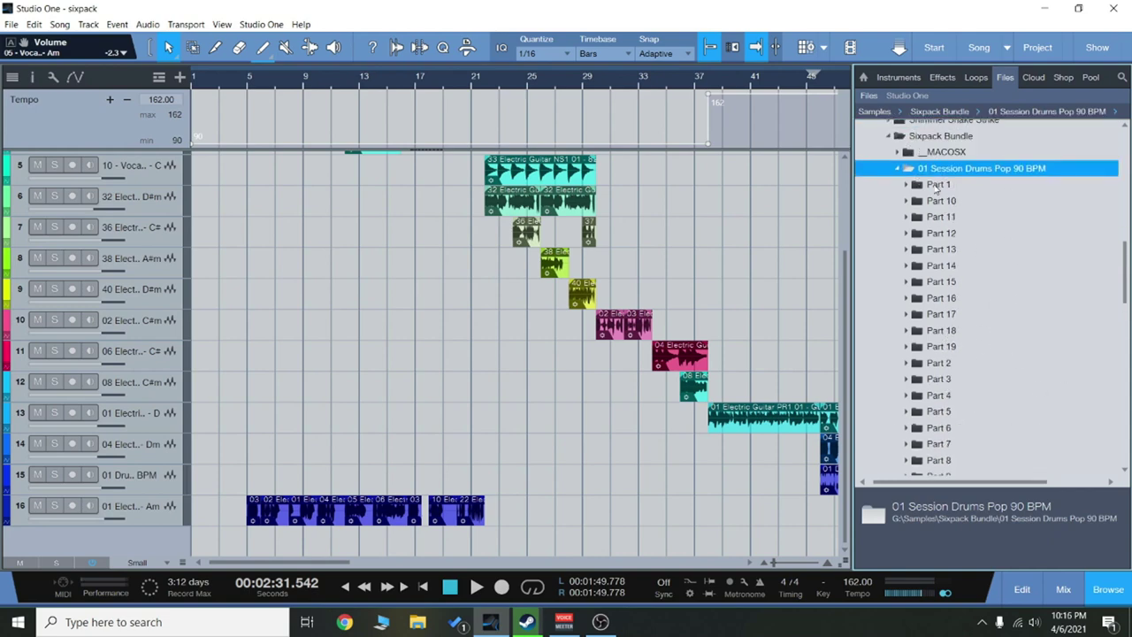
pyautogui.doubleClick(944, 185)
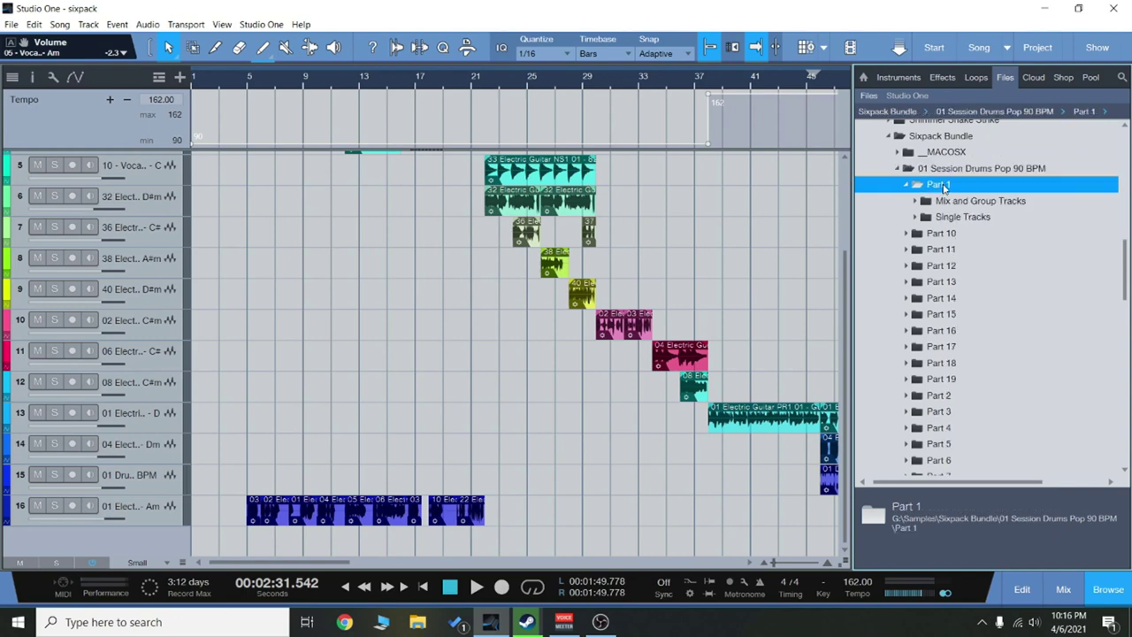
pyautogui.doubleClick(973, 218)
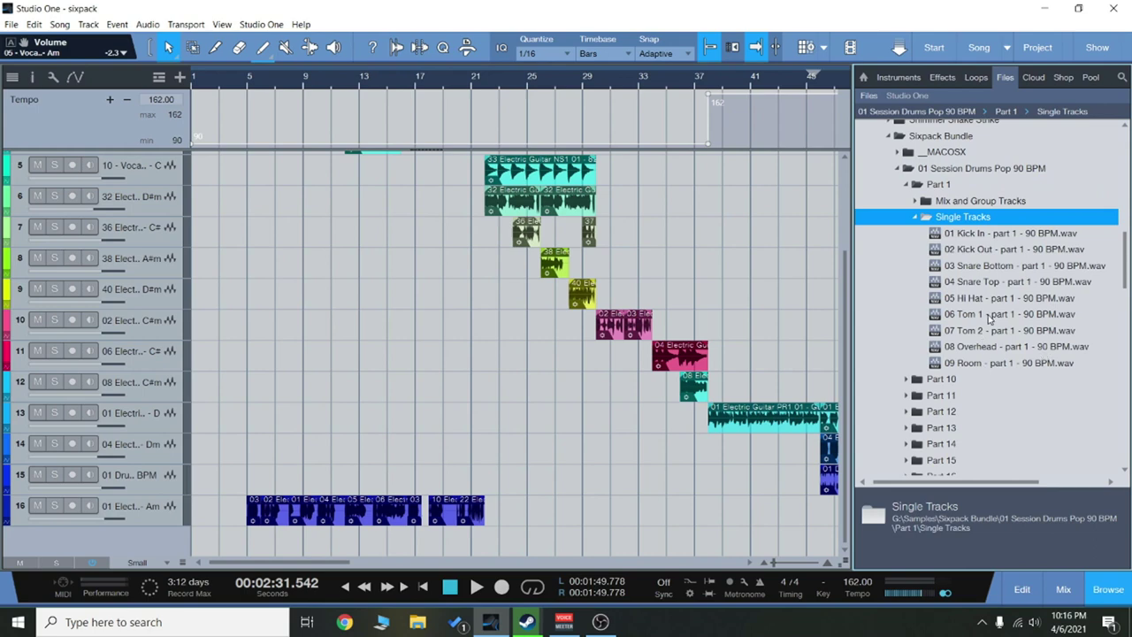
pyautogui.click(916, 218)
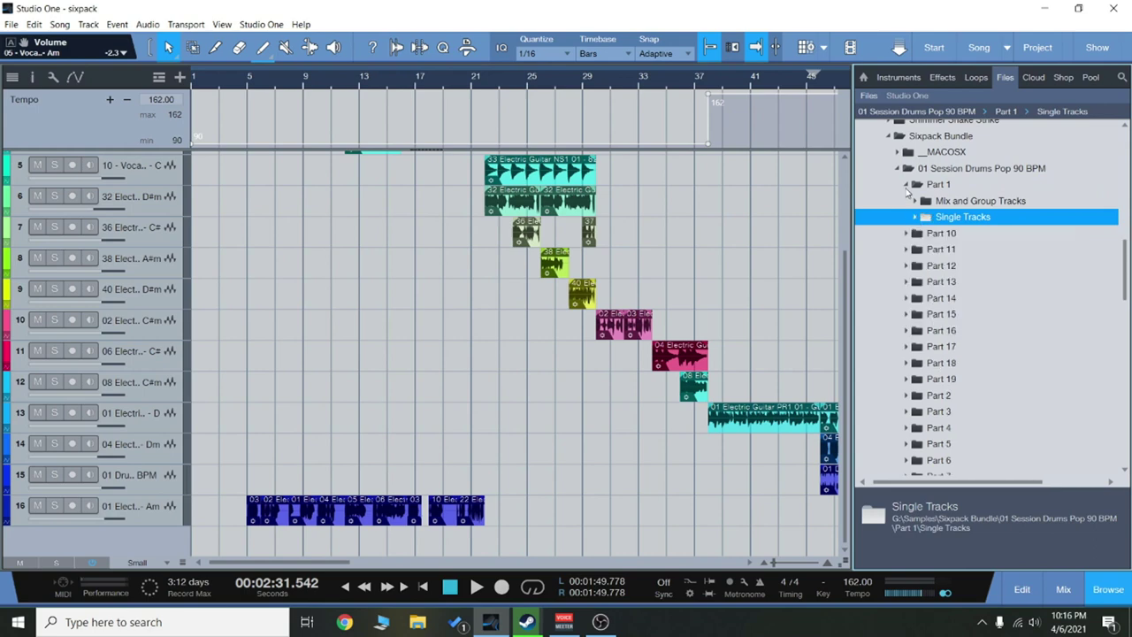
pyautogui.click(907, 185)
pyautogui.click(897, 169)
# Step: Look through the vocal files in 25 Urban Pop Vocals 128BPM and collapse that folder
pyautogui.scroll(-5, 980, 359)
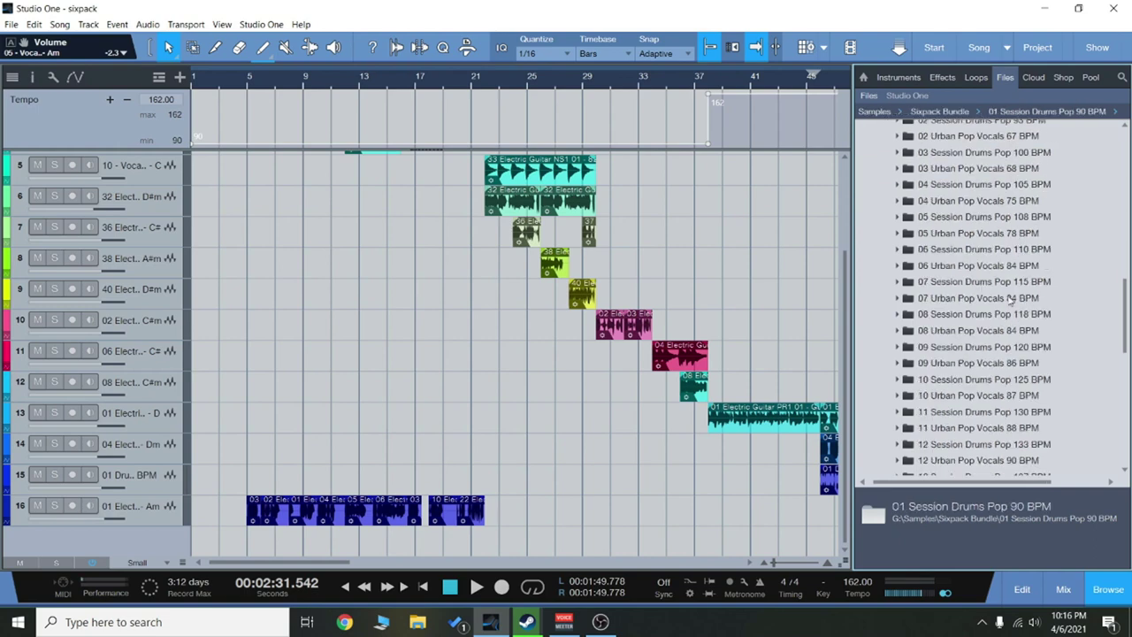
pyautogui.scroll(-4, 979, 358)
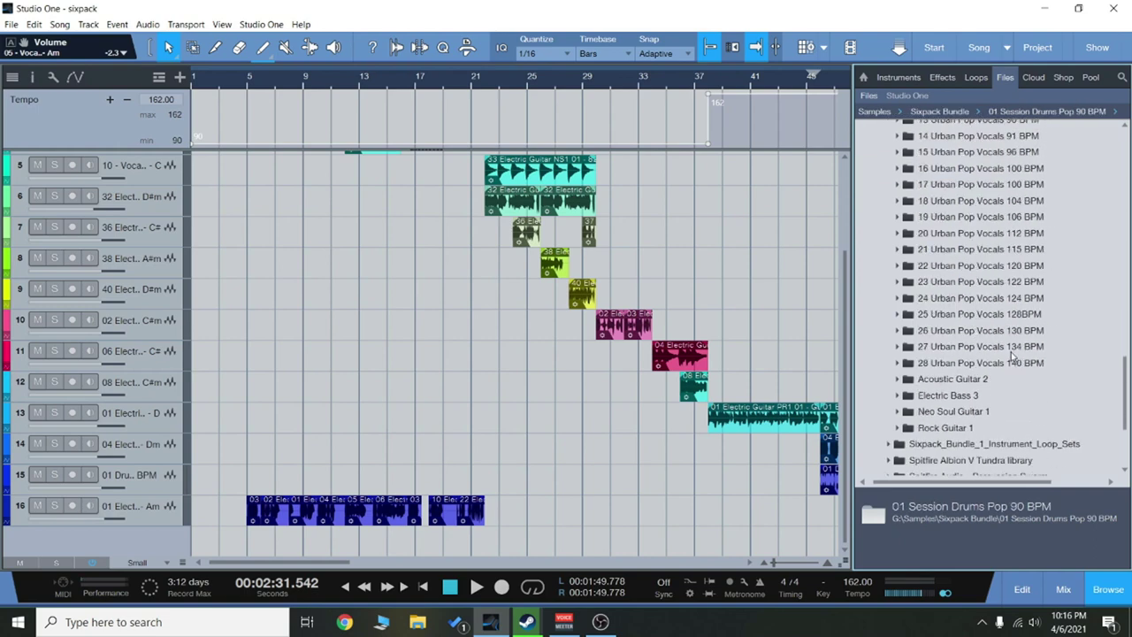
pyautogui.doubleClick(965, 315)
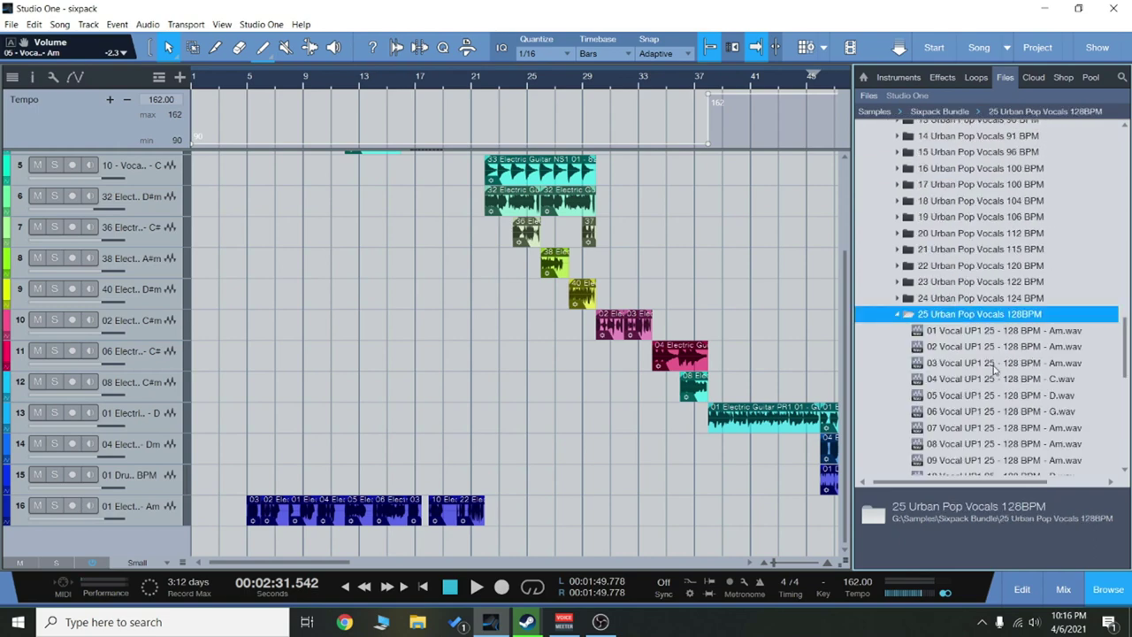
pyautogui.scroll(-5, 998, 376)
pyautogui.scroll(2, 1004, 378)
pyautogui.scroll(1, 1004, 379)
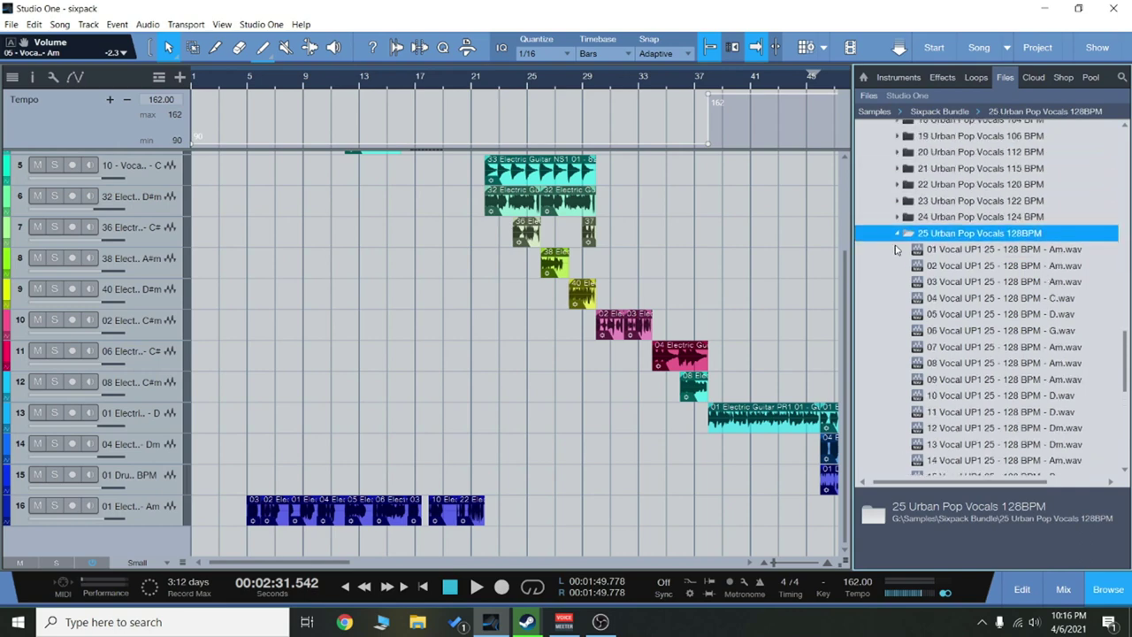
pyautogui.click(897, 235)
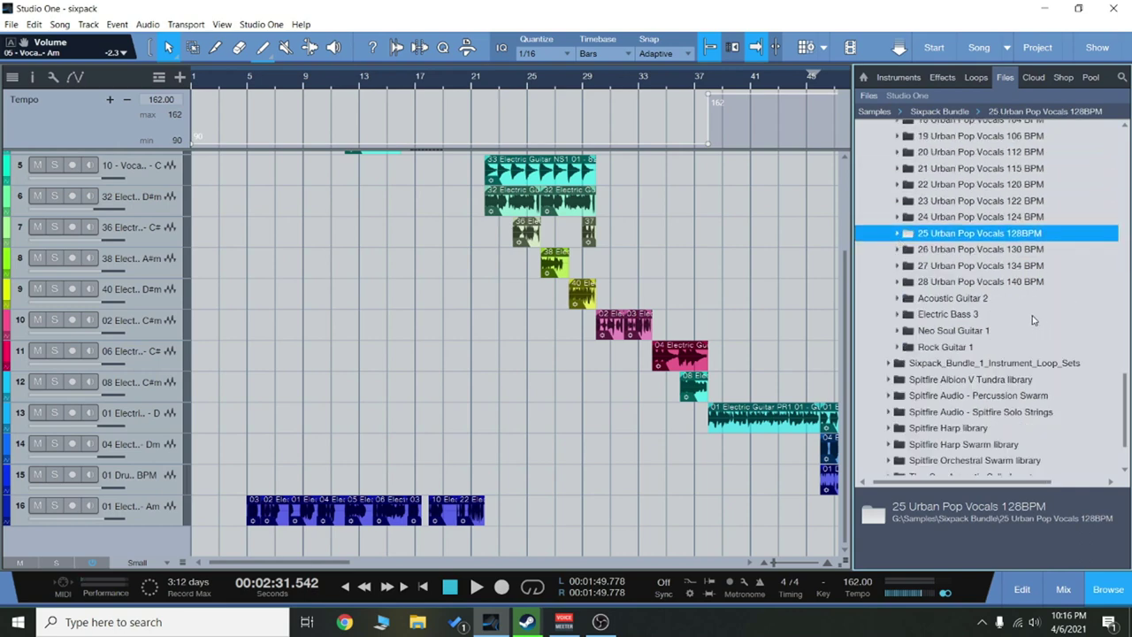
# Step: Check the musical keys of the vocal files in 27 Urban Pop Vocals 134 BPM and collapse that folder
pyautogui.doubleClick(1011, 268)
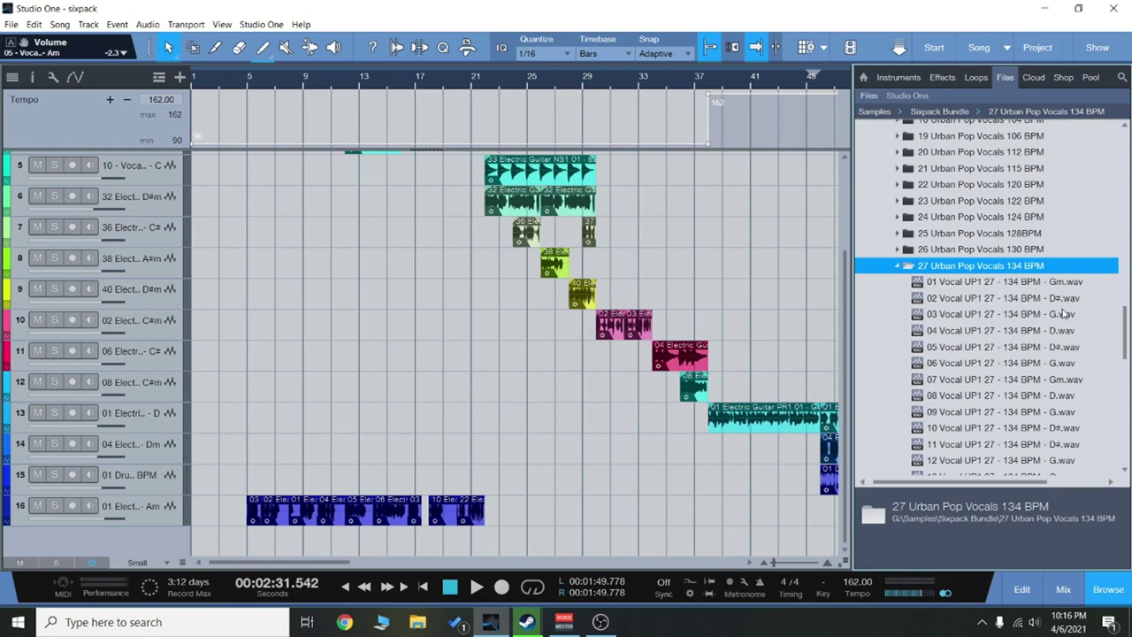
pyautogui.scroll(-1, 1075, 296)
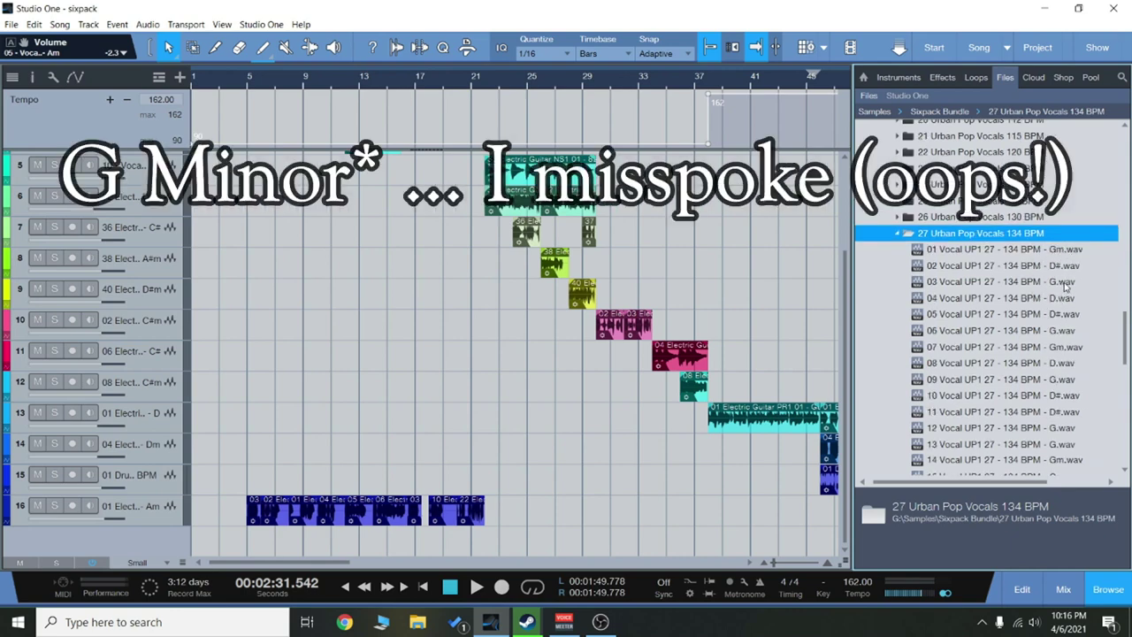
pyautogui.scroll(-2, 1066, 274)
pyautogui.click(897, 184)
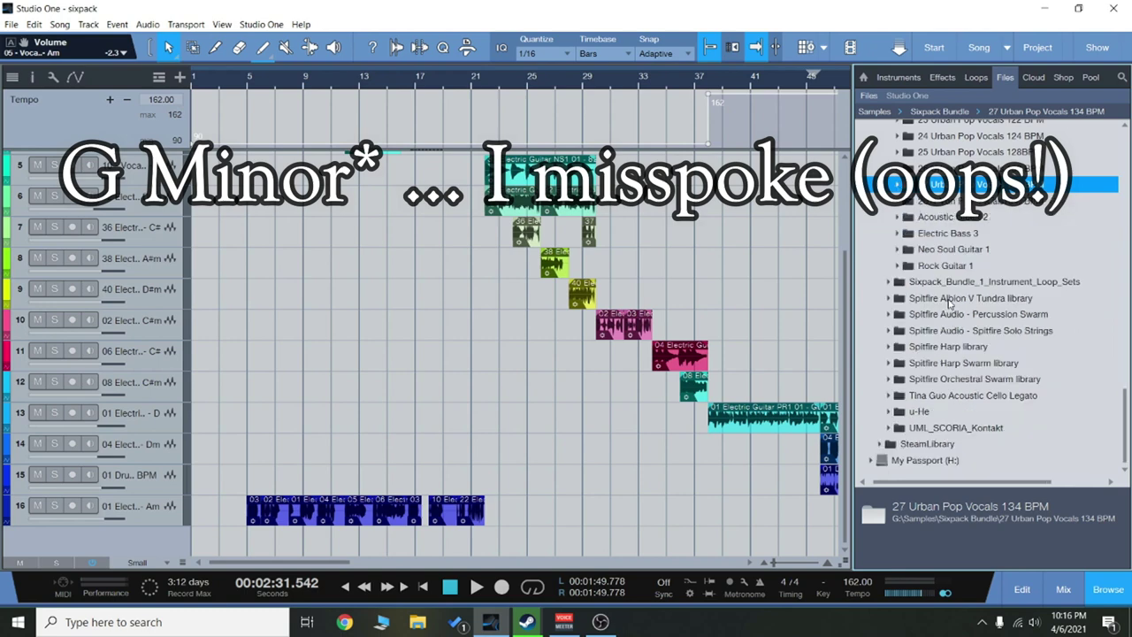
# Step: Expand Acoustic Guitar 2 and Electric Bass 3 and look through their tempo-sorted loop folders down to Rock Guitar 1
pyautogui.doubleClick(957, 235)
pyautogui.doubleClick(969, 218)
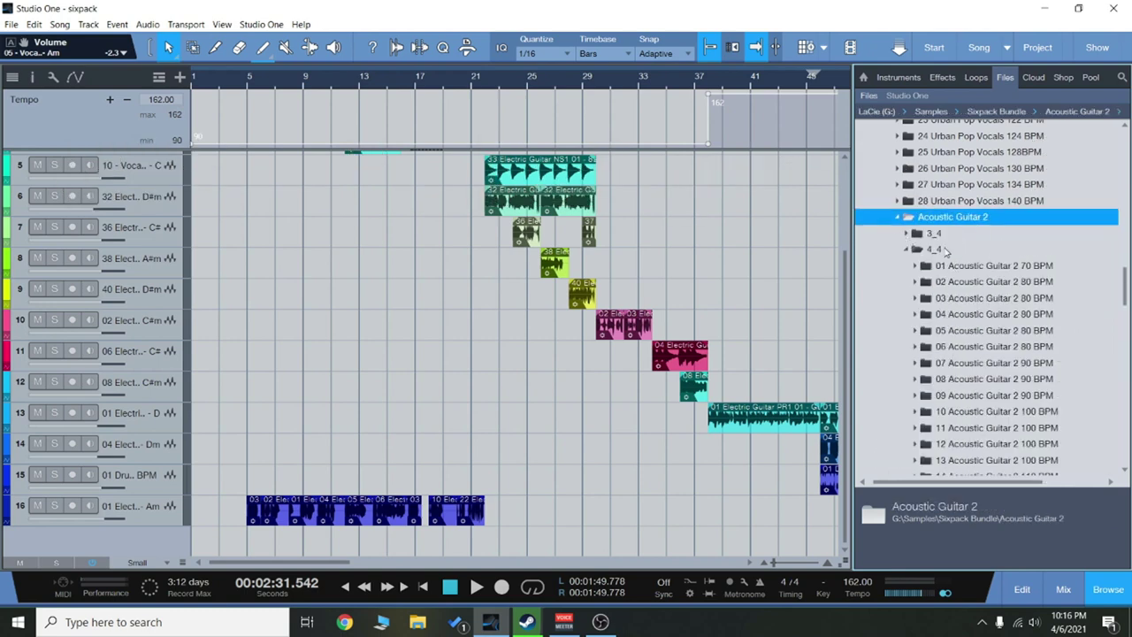
pyautogui.scroll(-4, 995, 282)
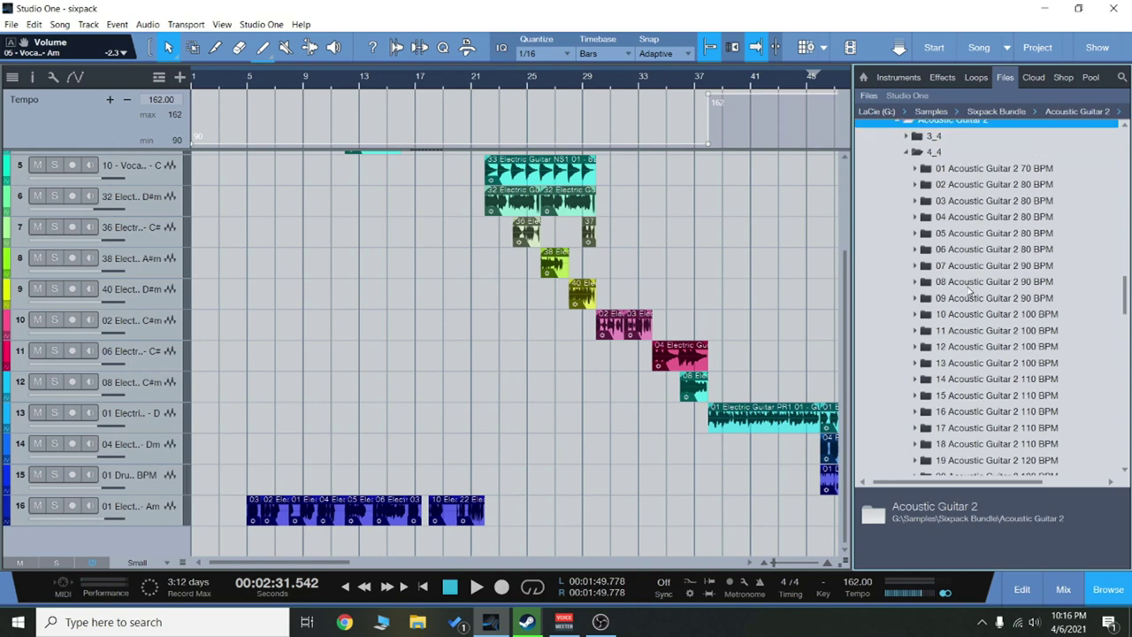
pyautogui.scroll(-7, 1002, 290)
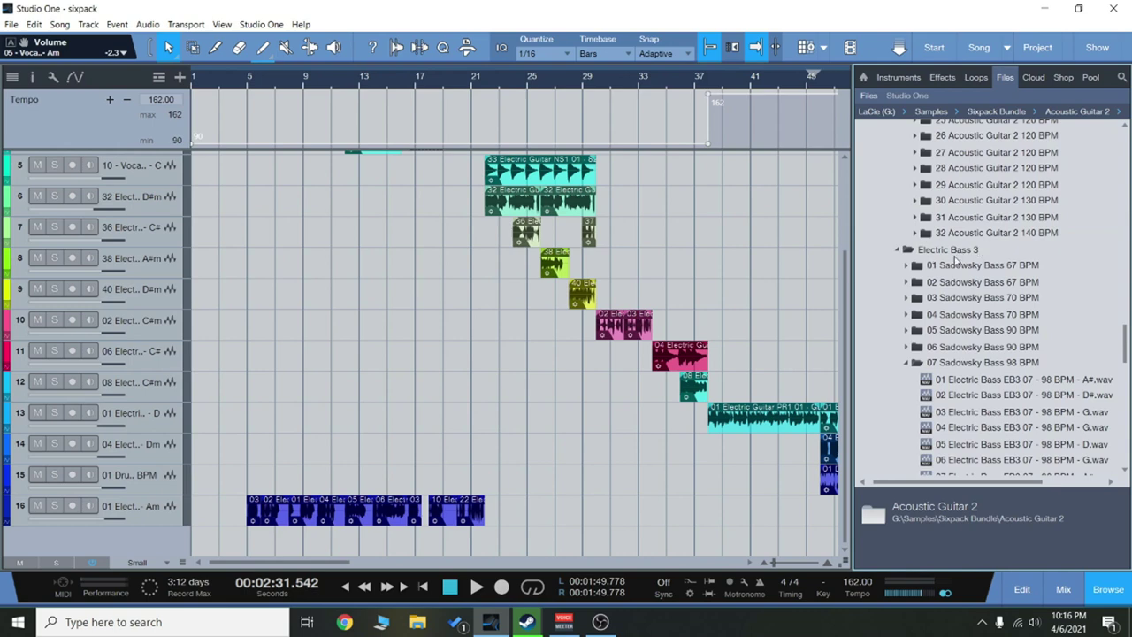
pyautogui.scroll(-8, 982, 283)
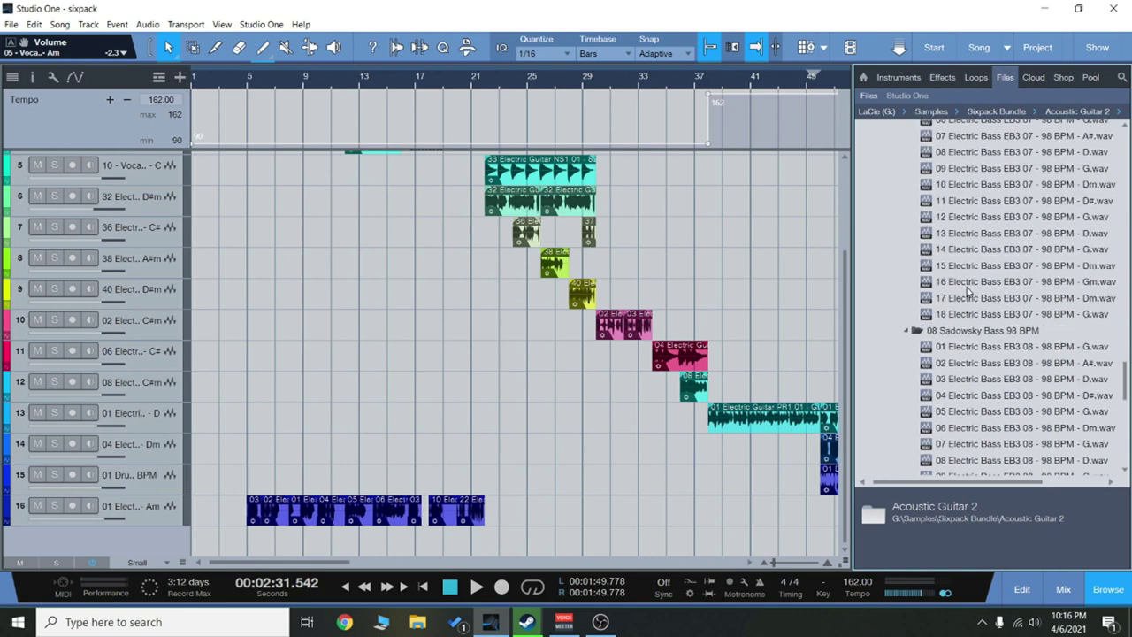
pyautogui.moveTo(1126, 382); pyautogui.dragTo(1125, 433)
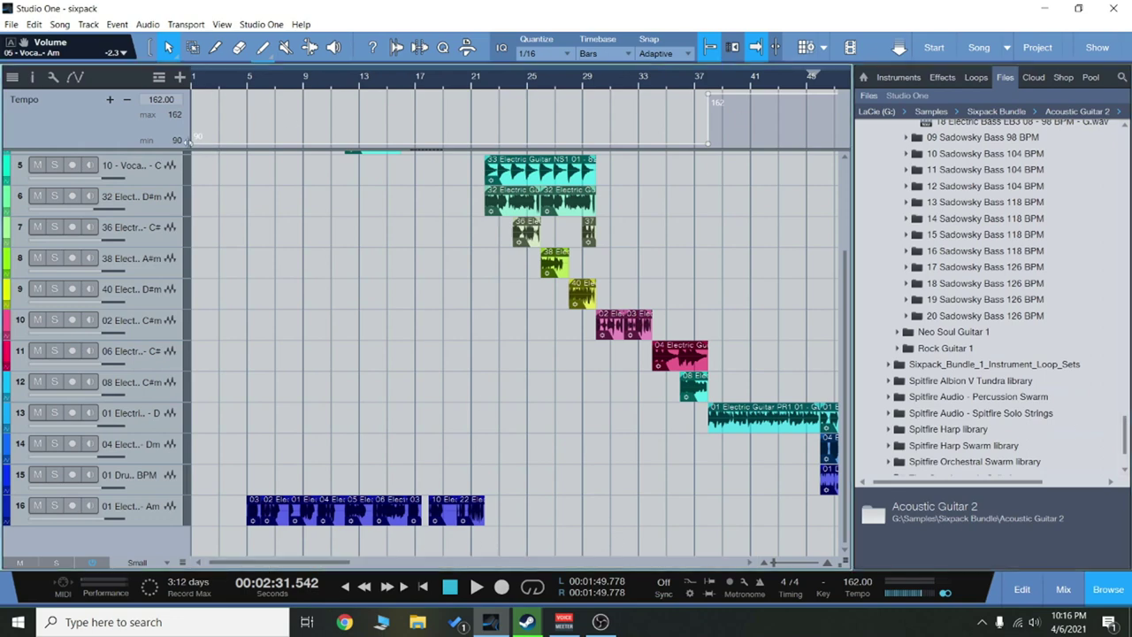
# Step: Examine the song's arrangement across all tracks, from the opening drum loops to the final section, and return to its start
pyautogui.click(386, 562)
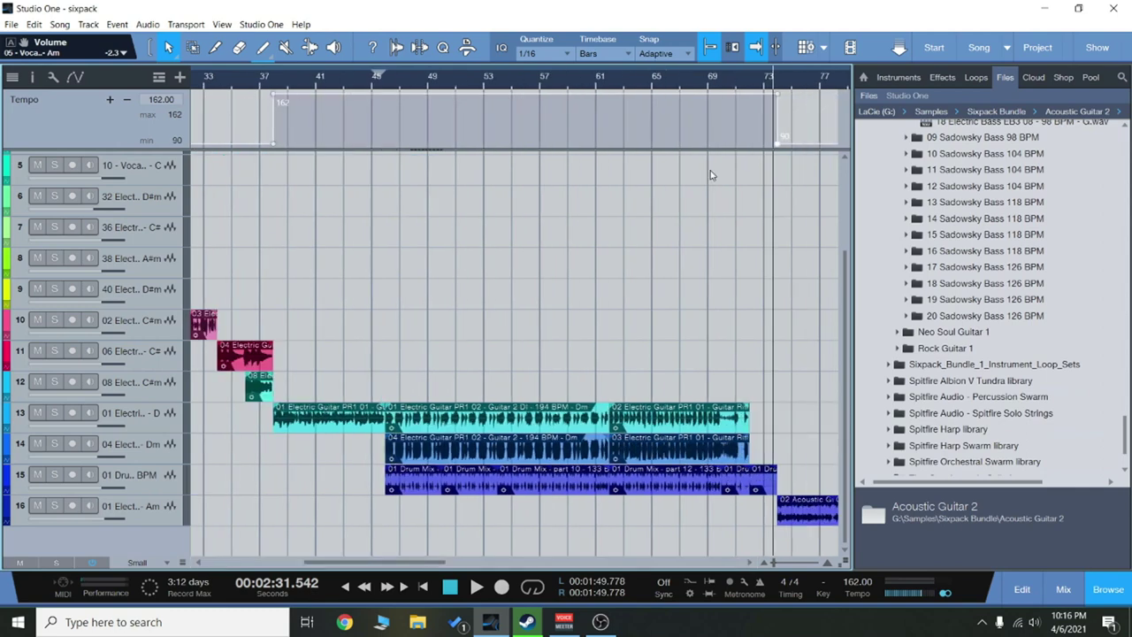
pyautogui.moveTo(416, 561); pyautogui.dragTo(256, 577)
pyautogui.scroll(3, 299, 172)
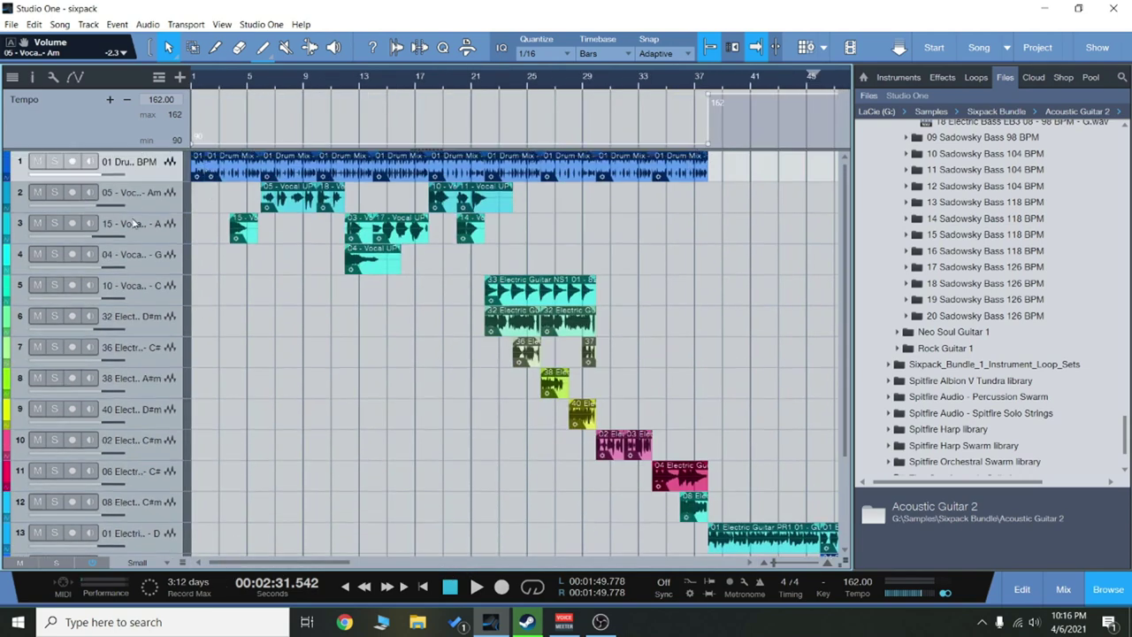
pyautogui.scroll(-3, 412, 405)
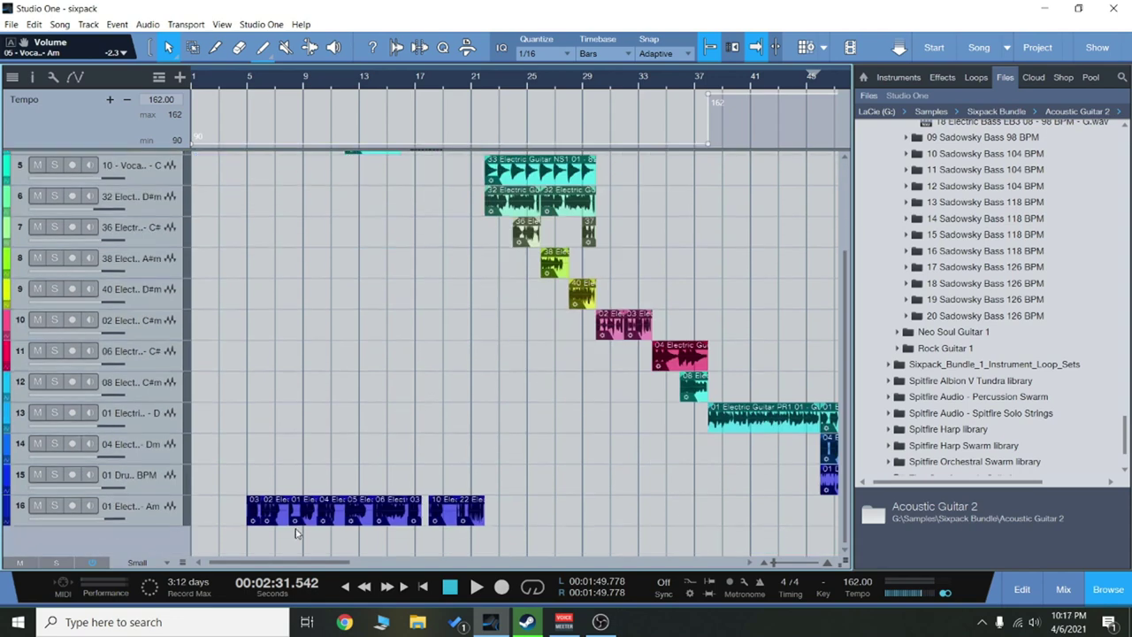
pyautogui.hscroll(3, 402, 404)
pyautogui.scroll(3, 391, 402)
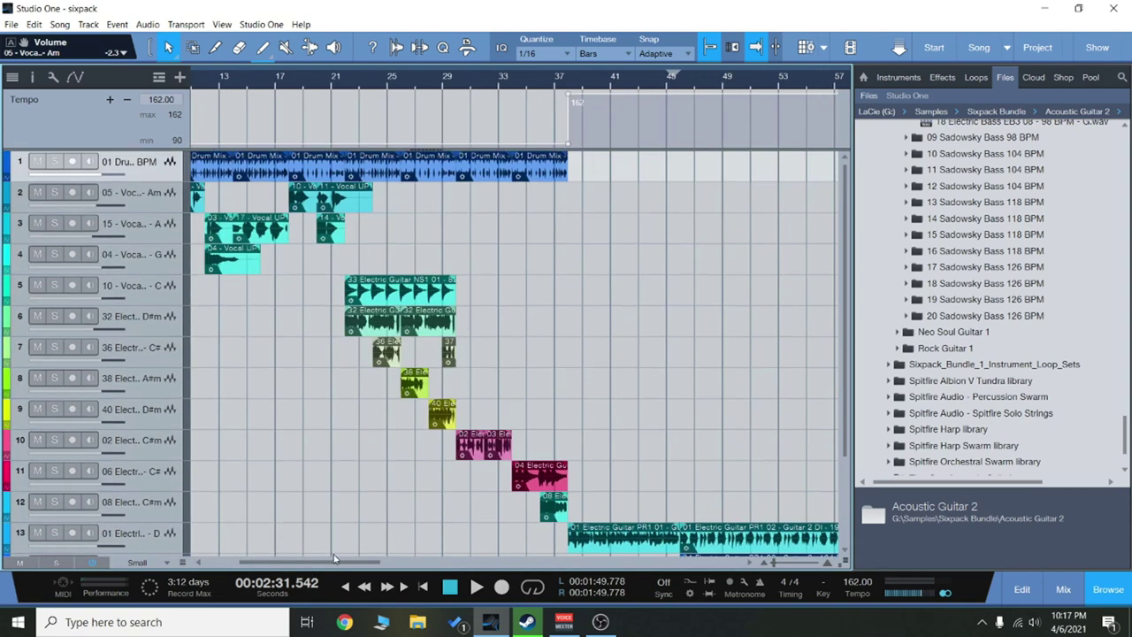
pyautogui.hscroll(5, 335, 558)
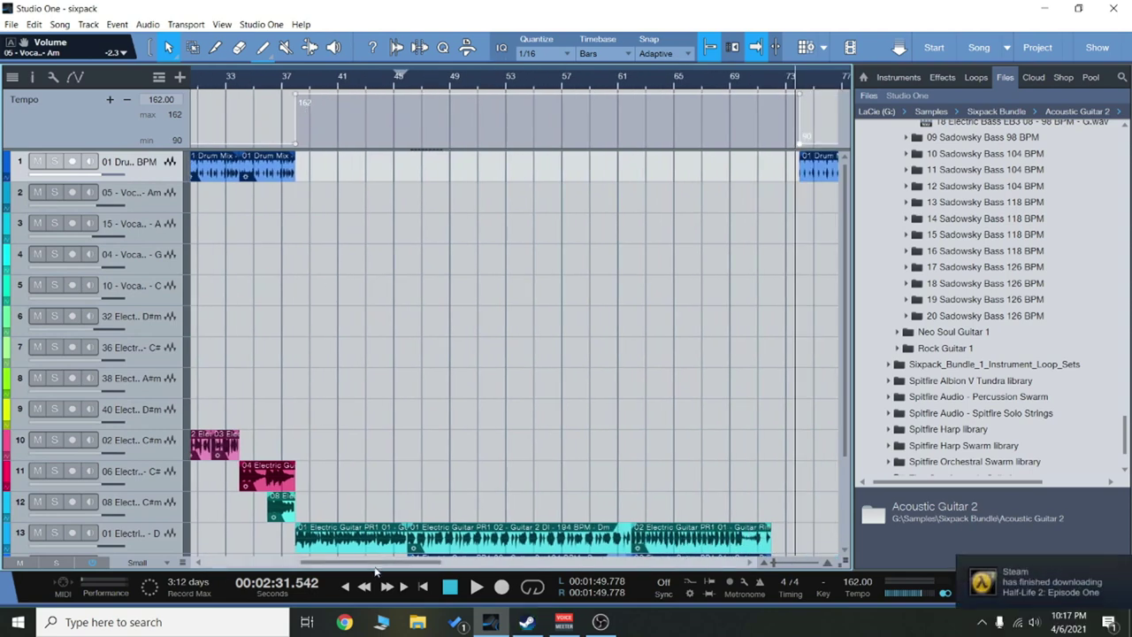
pyautogui.hscroll(8, 475, 546)
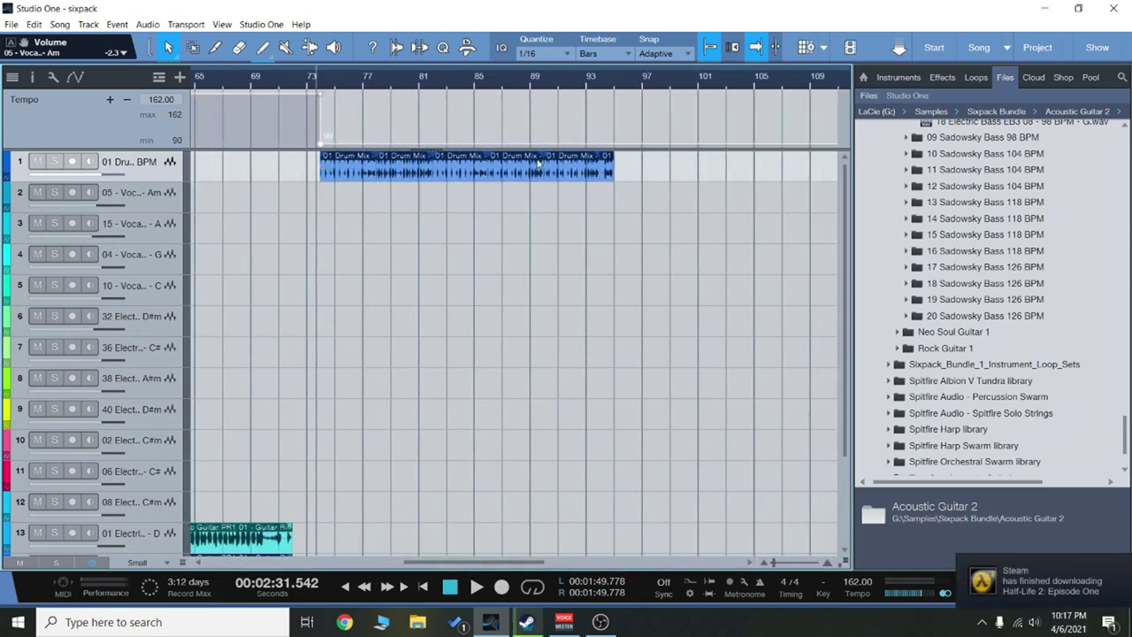
pyautogui.scroll(-3, 390, 321)
pyautogui.scroll(3, 394, 332)
pyautogui.moveTo(503, 564); pyautogui.dragTo(249, 576)
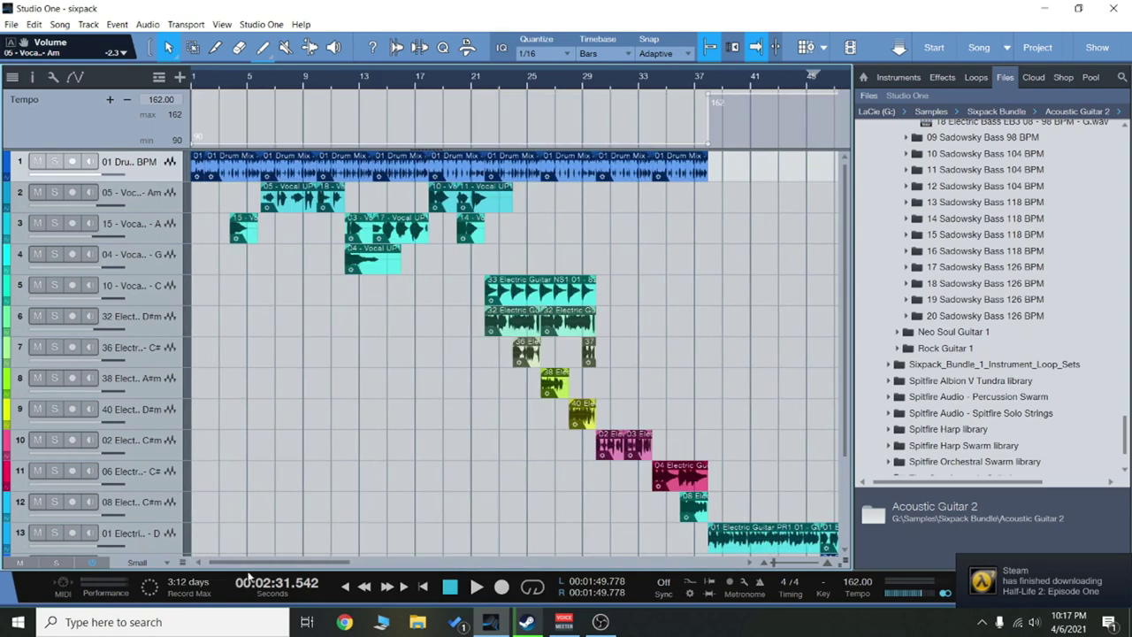
# Step: Play the song from the beginning with the timeline zoomed in, the track height set to Tiny and the playback section in view
pyautogui.press('space')
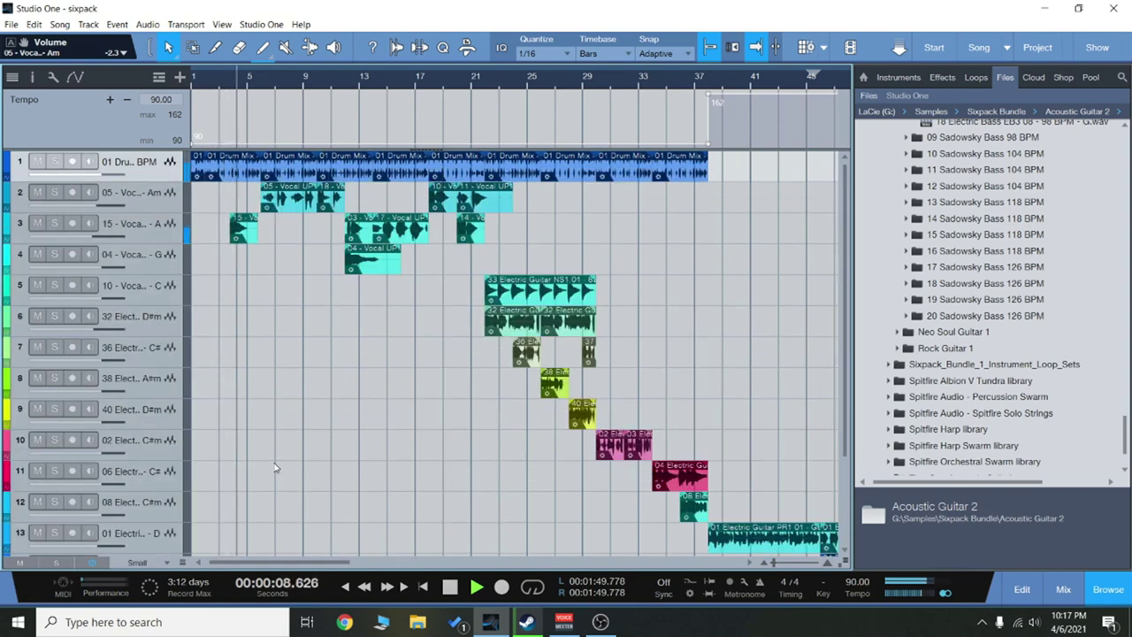
pyautogui.press('e')
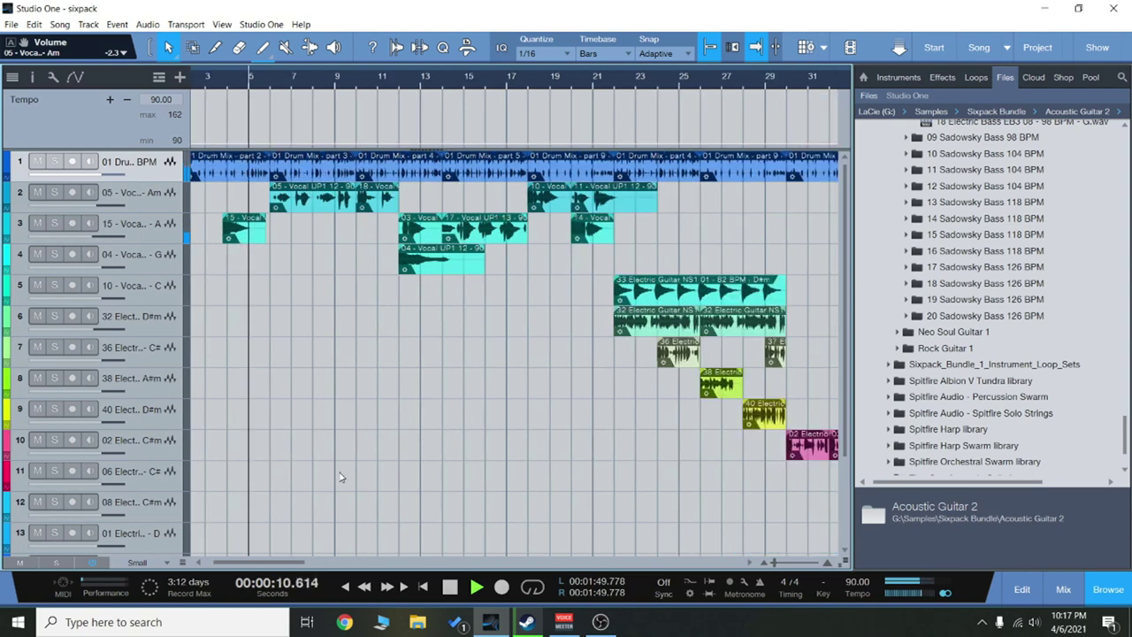
pyautogui.hotkey('shift', 'w')
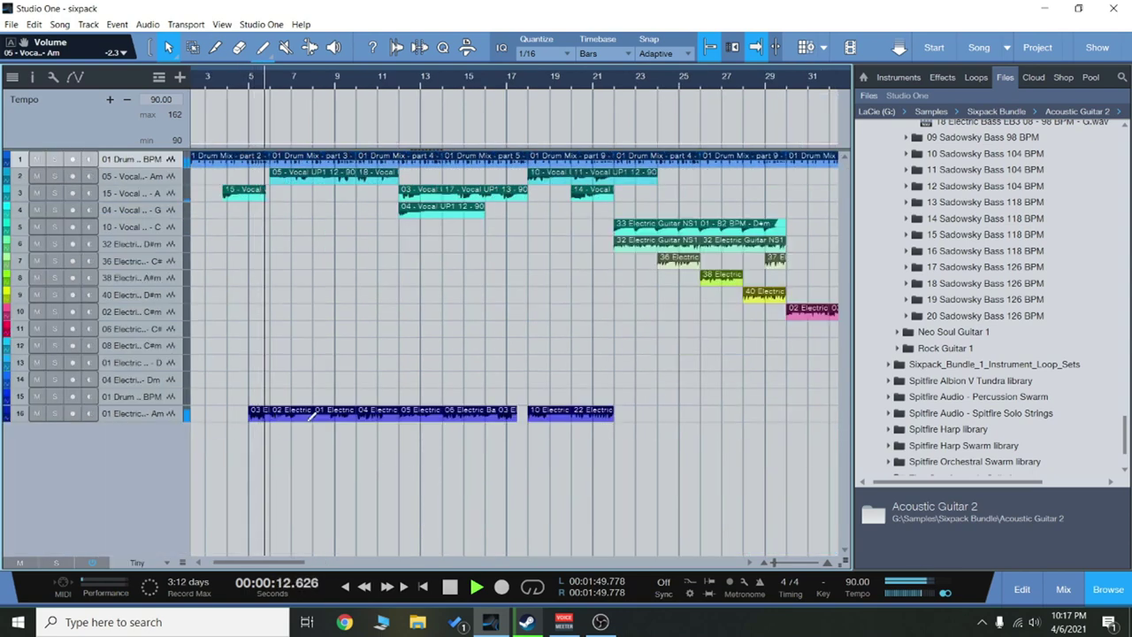
pyautogui.press('e')
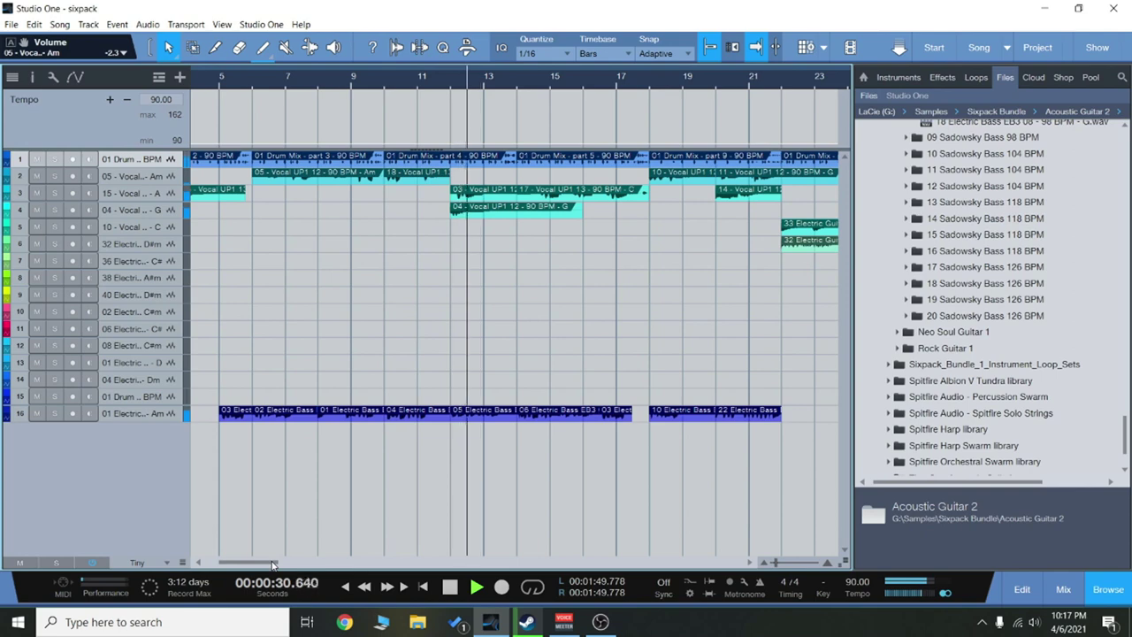
pyautogui.moveTo(272, 563); pyautogui.dragTo(295, 563)
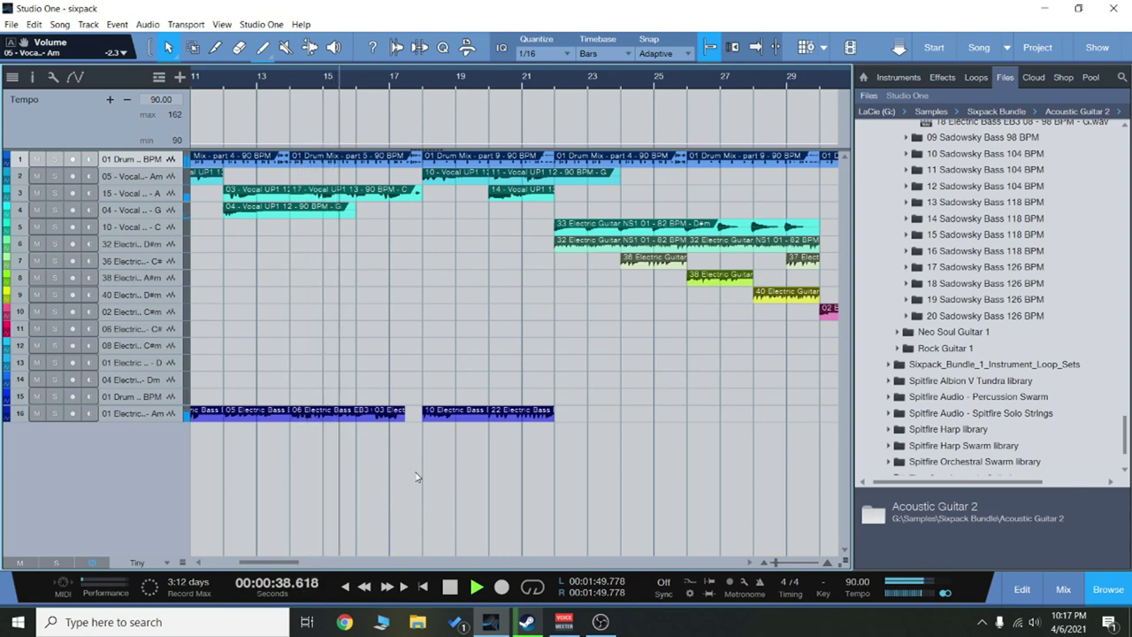
# Step: Follow the playing vocal, drum and bass loops up to bar 22, viewing them at Small track height before returning to Tiny
pyautogui.scroll(3, 417, 472)
pyautogui.scroll(2, 469, 487)
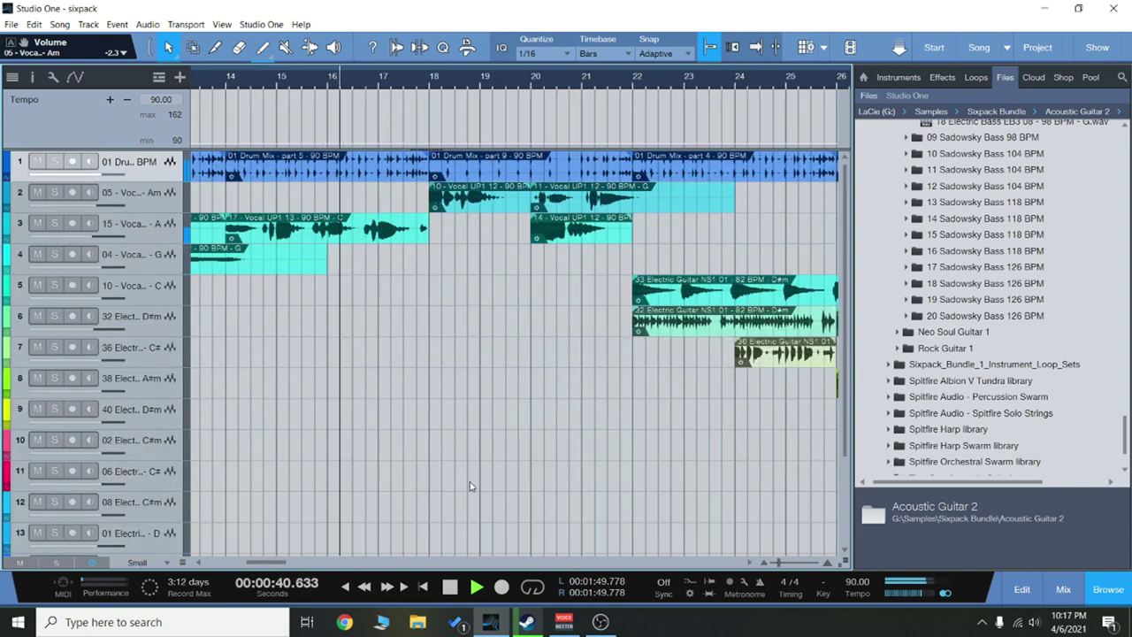
pyautogui.scroll(-3, 470, 488)
pyautogui.hscroll(3, 274, 563)
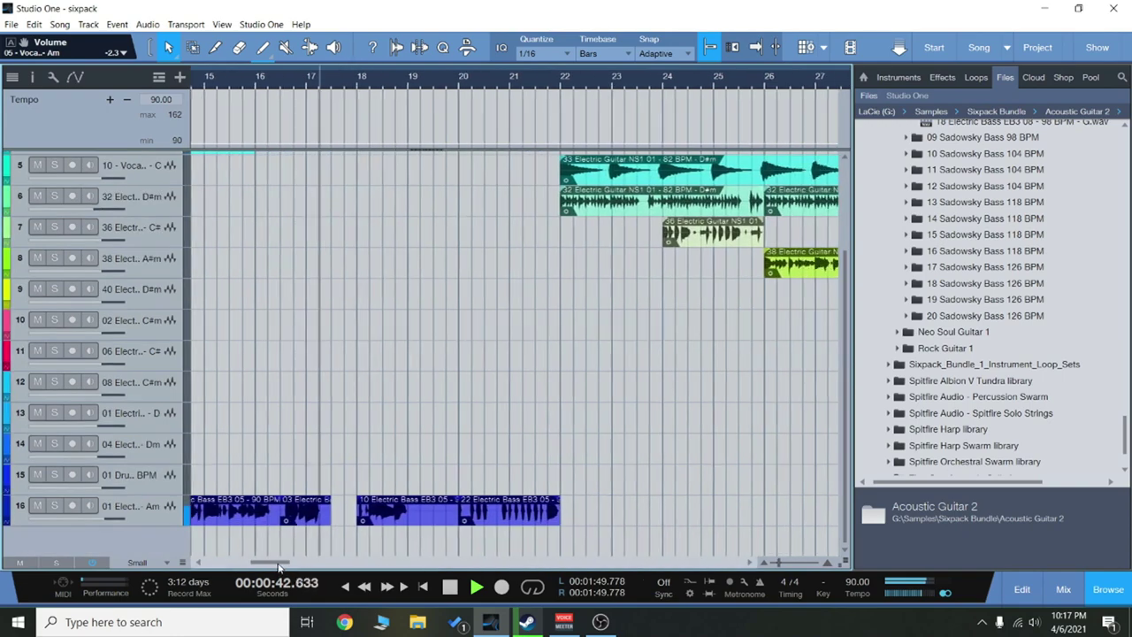
pyautogui.scroll(-2, 558, 450)
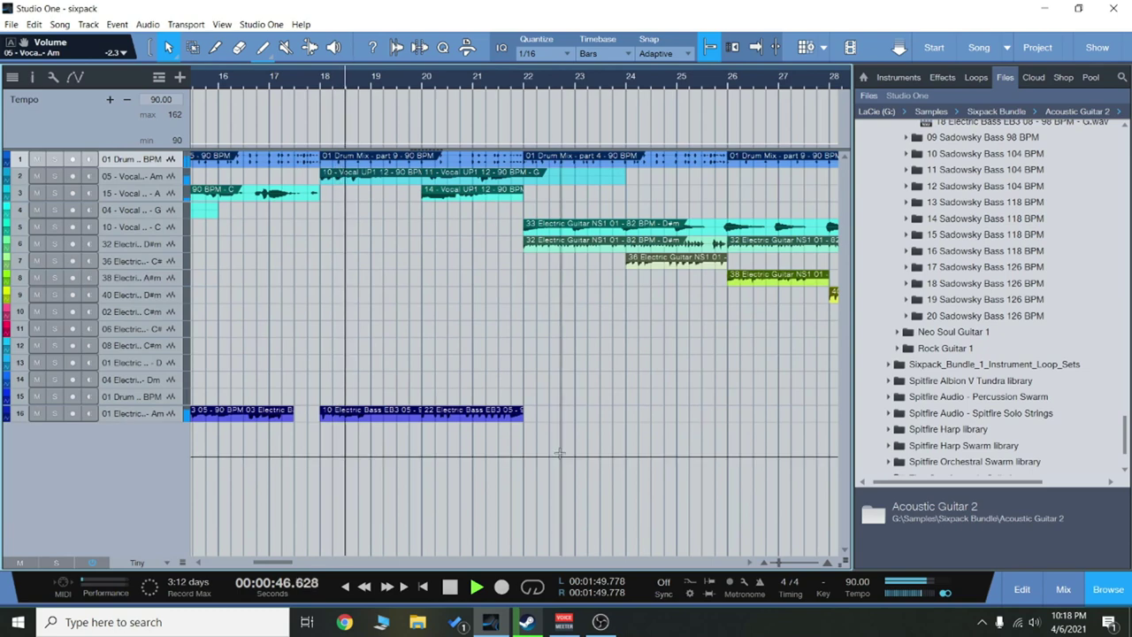
pyautogui.scroll(-2, 560, 455)
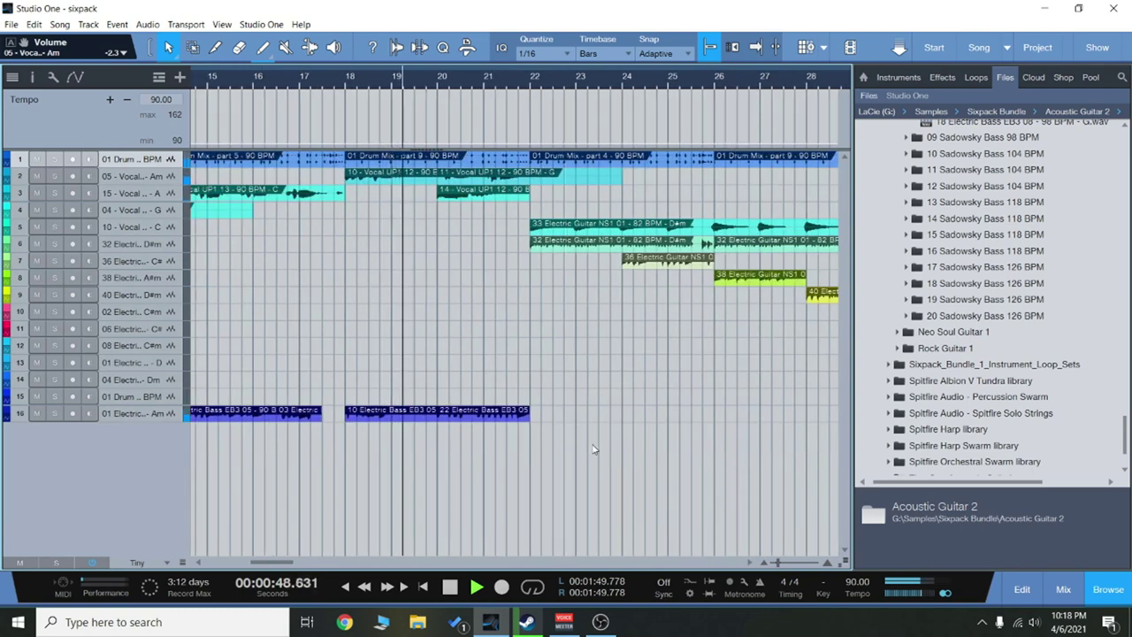
pyautogui.scroll(2, 669, 454)
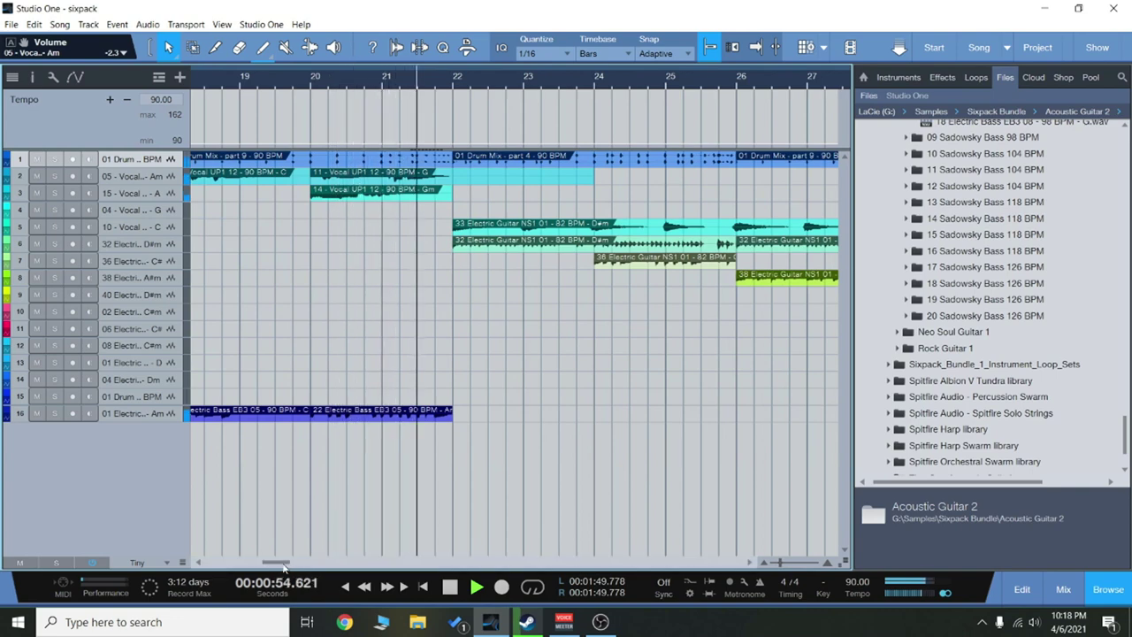
# Step: Follow the playback through the electric guitar loops from bar 22 onward and turn on autoscroll for the timeline
pyautogui.moveTo(277, 562); pyautogui.dragTo(295, 565)
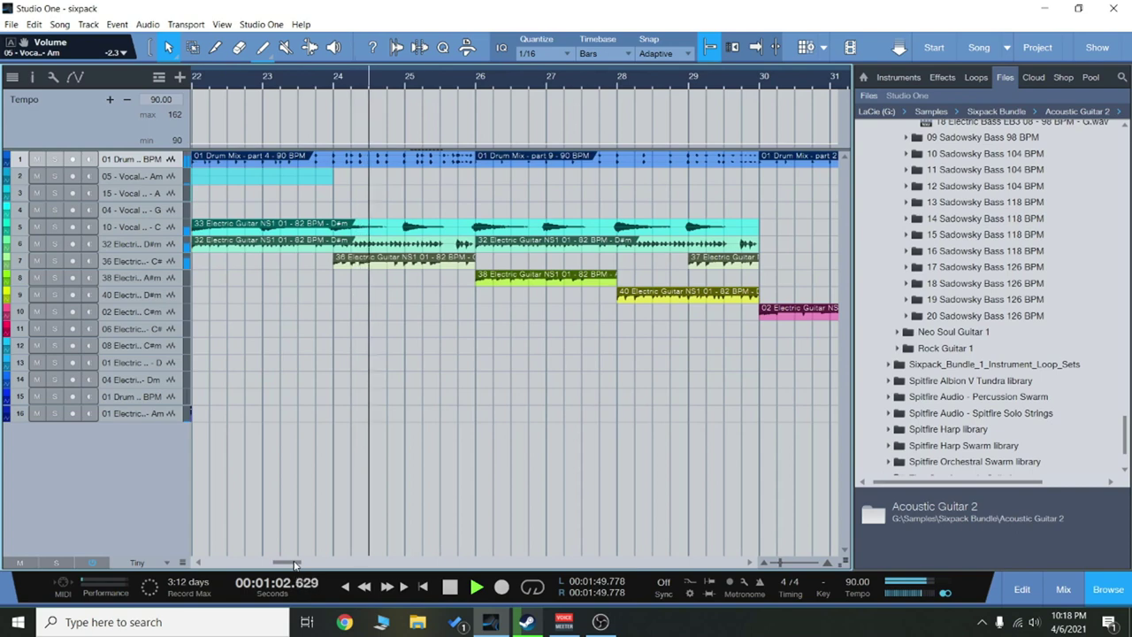
pyautogui.moveTo(295, 564); pyautogui.dragTo(299, 564)
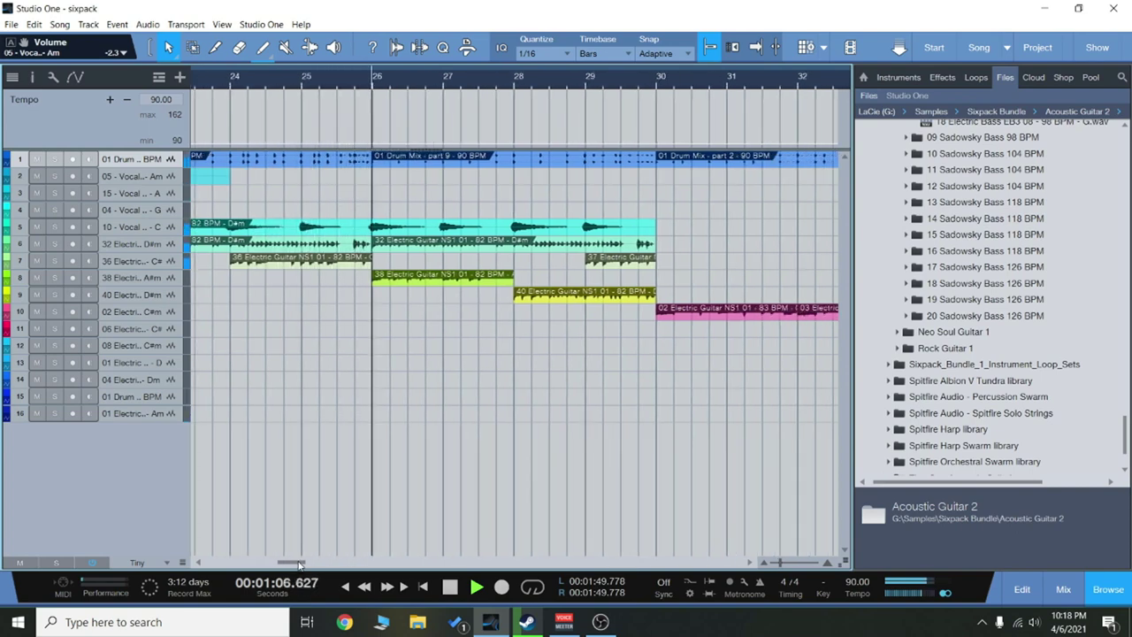
pyautogui.moveTo(299, 564); pyautogui.dragTo(316, 563)
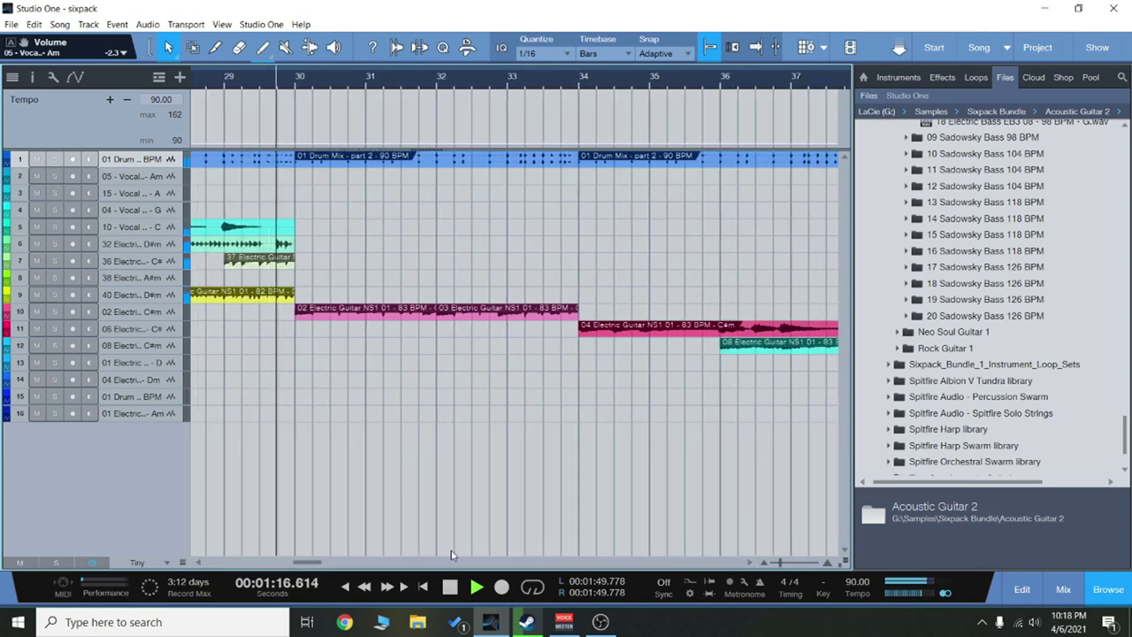
pyautogui.click(757, 47)
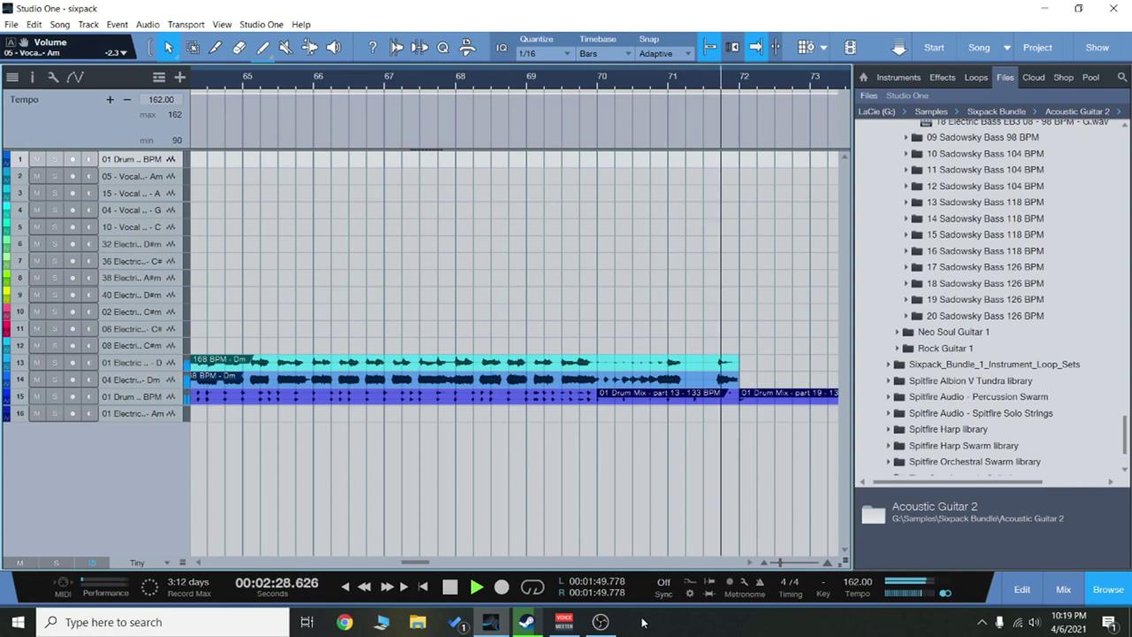
# Step: Follow the playback through the closing 90 BPM drum and Acoustic Guitar 2 section from bar 74 to the song's end
pyautogui.moveTo(415, 563); pyautogui.dragTo(439, 564)
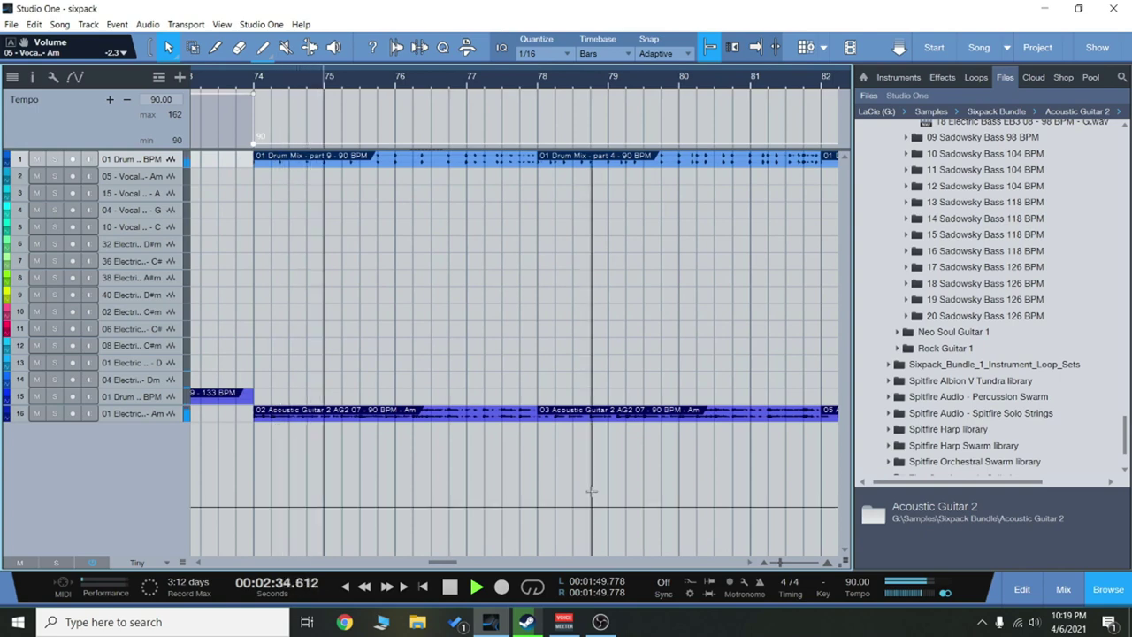
pyautogui.scroll(-2, 593, 496)
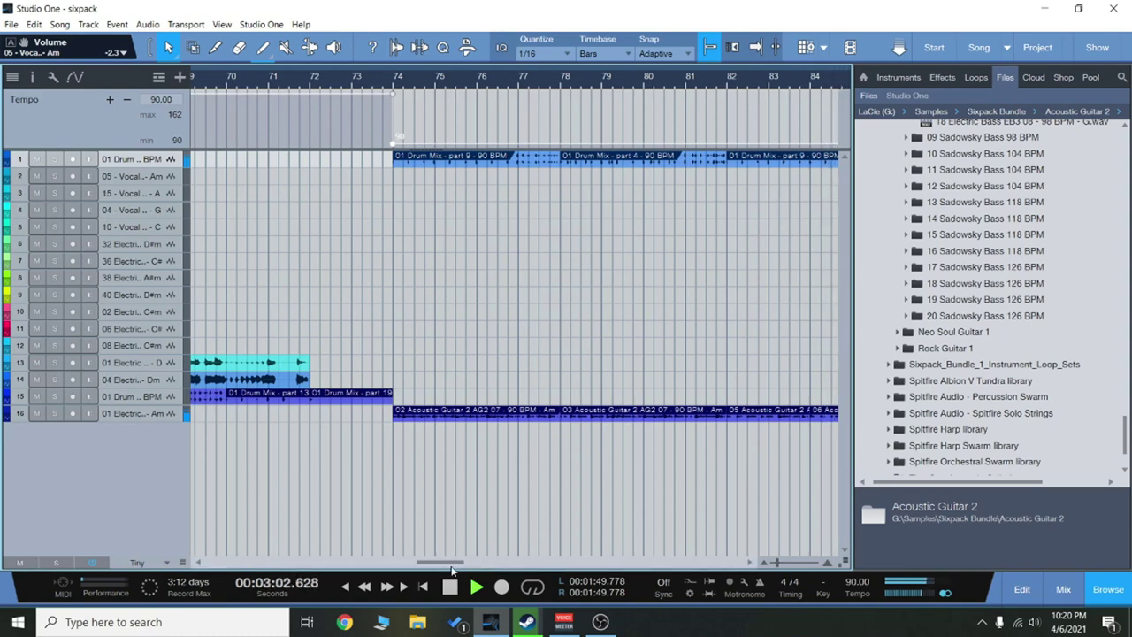
pyautogui.moveTo(452, 564); pyautogui.dragTo(500, 571)
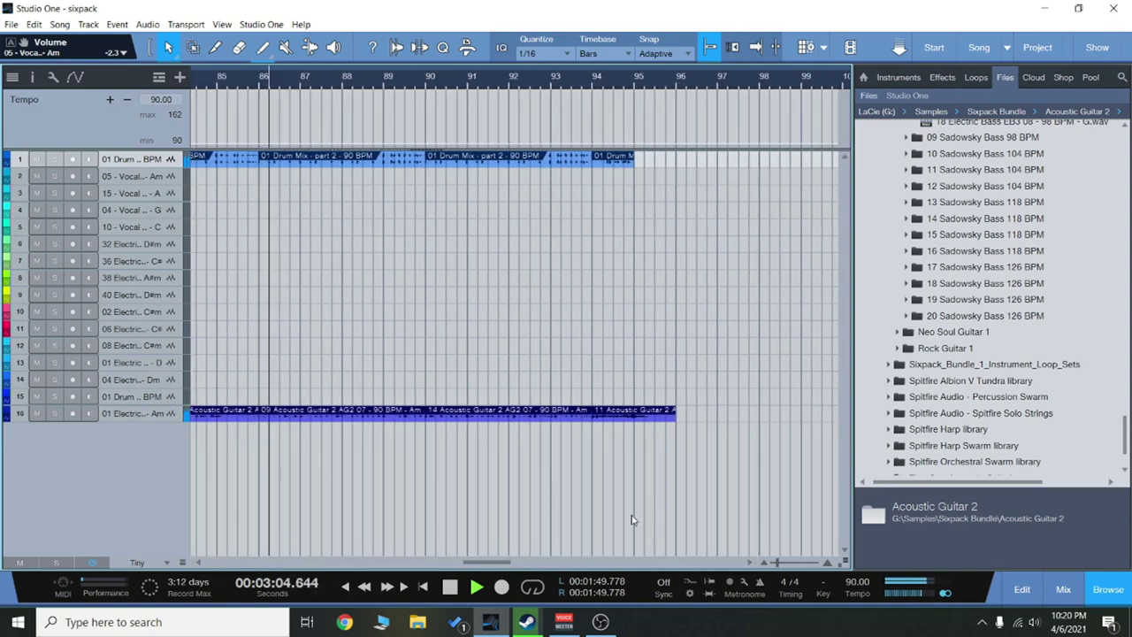